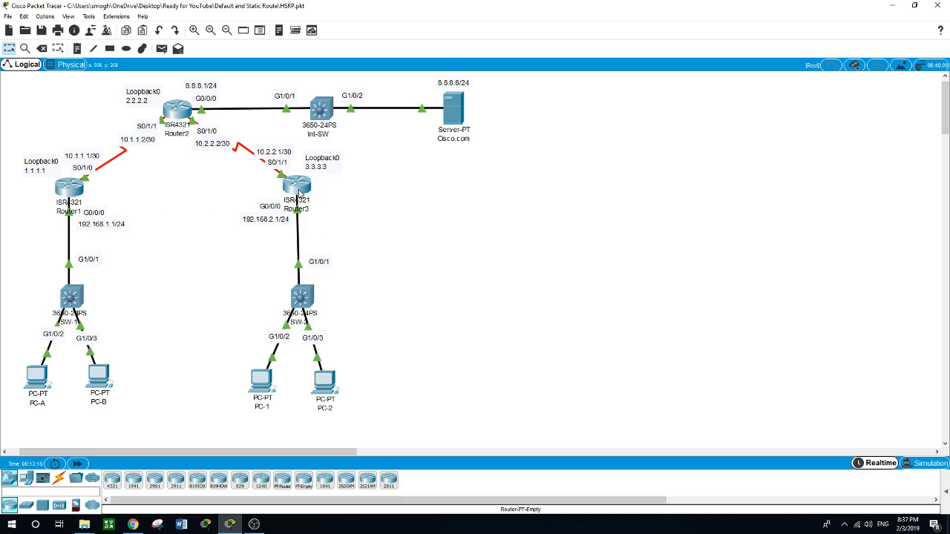
# - Open Router1's command line in a widened window and enter privileged EXEC mode
pyautogui.moveTo(297, 189)
pyautogui.moveTo(177, 110)
pyautogui.click(77, 191)
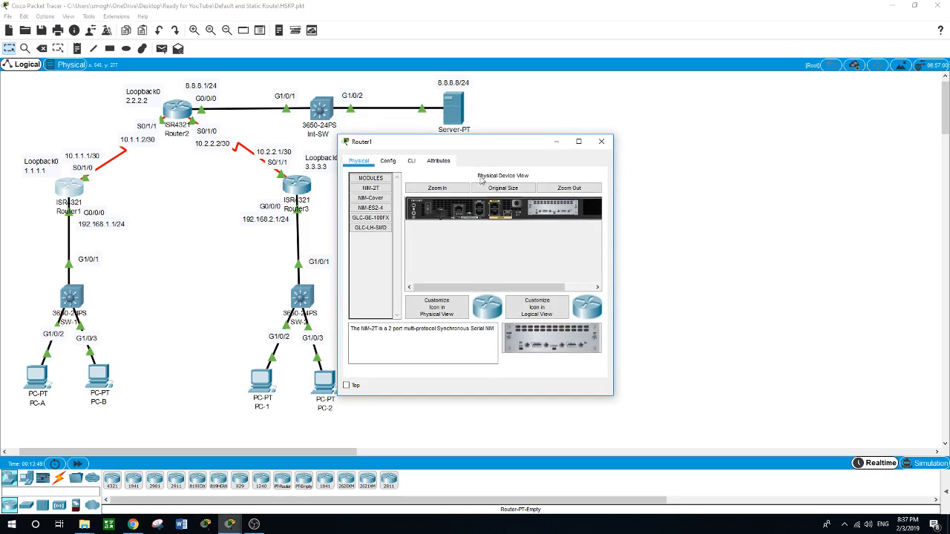
pyautogui.moveTo(613, 256); pyautogui.dragTo(907, 248)
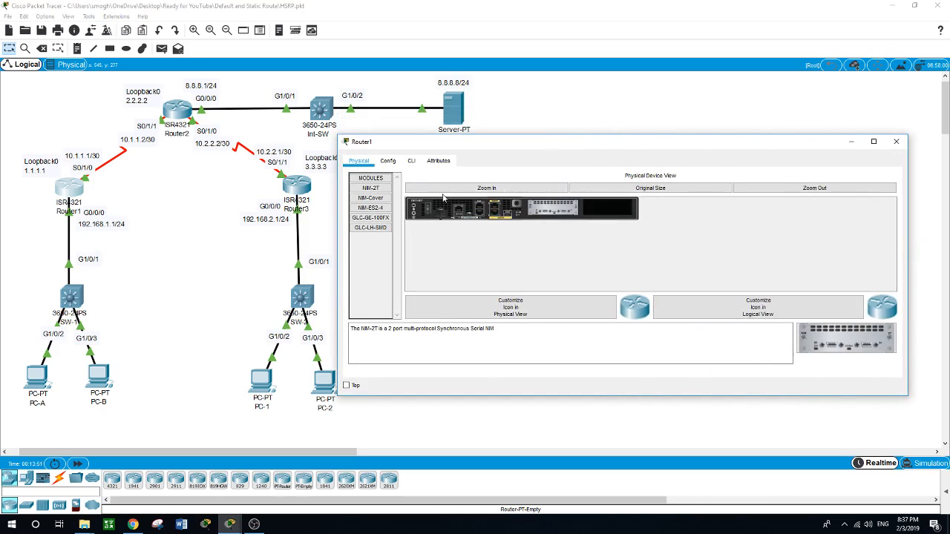
pyautogui.click(411, 161)
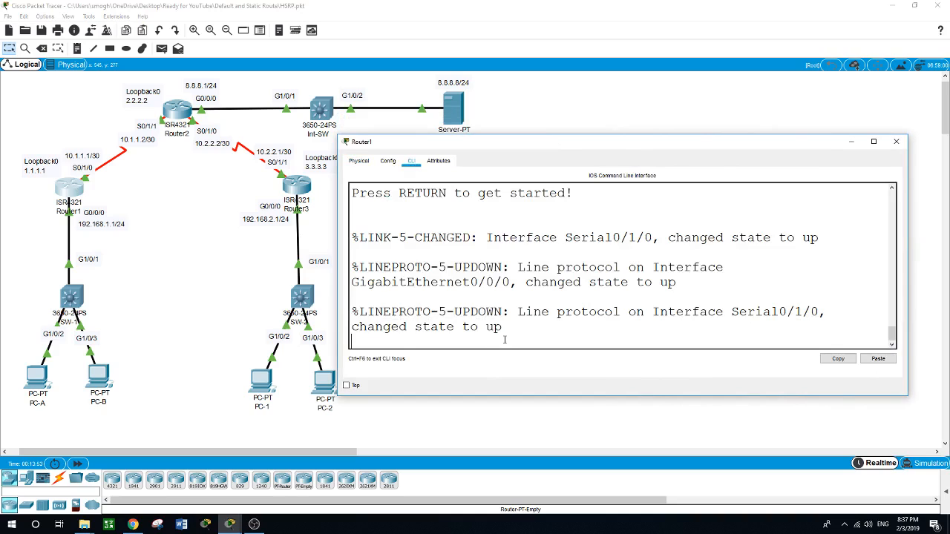
pyautogui.press('Return')
pyautogui.write('en')
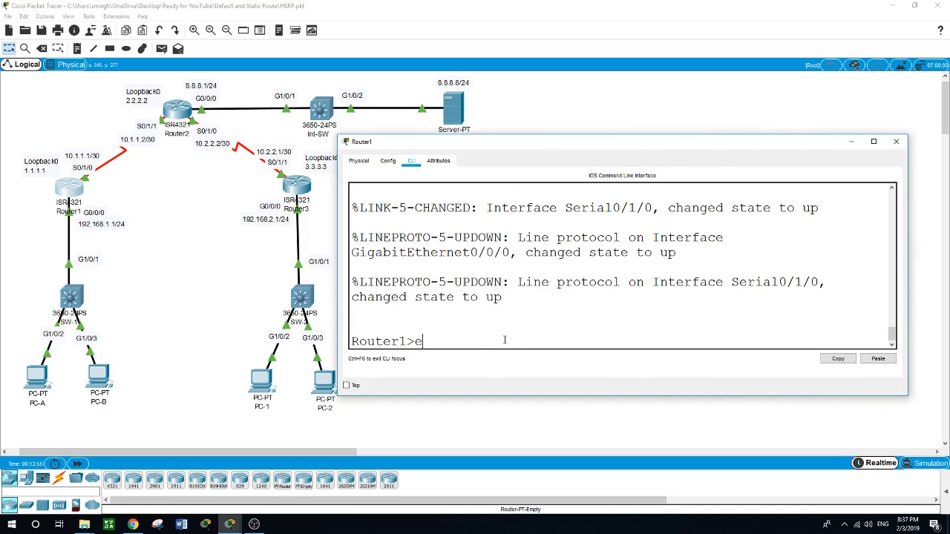
pyautogui.press('Return')
# - Display Router1's IP routing table with show ip route
pyautogui.write('s')
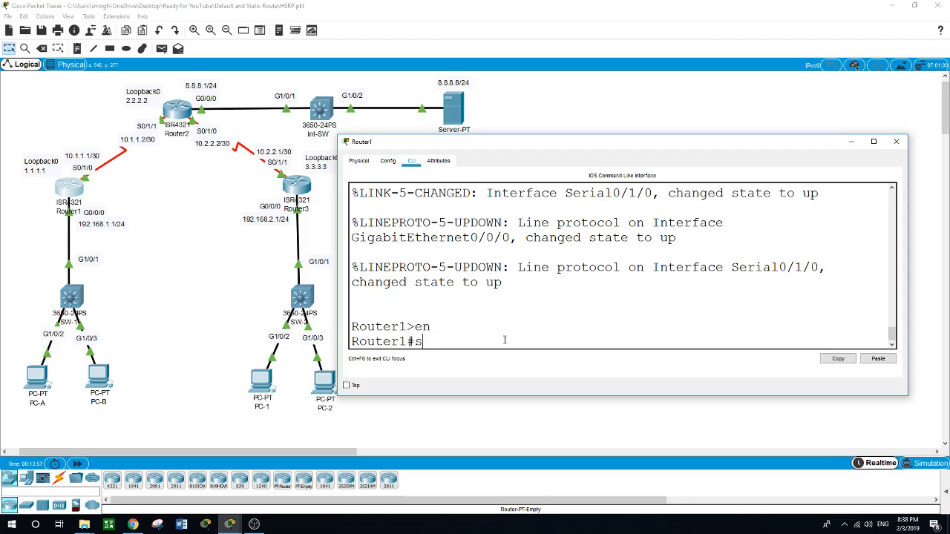
pyautogui.write('how ip route')
pyautogui.press('Return')
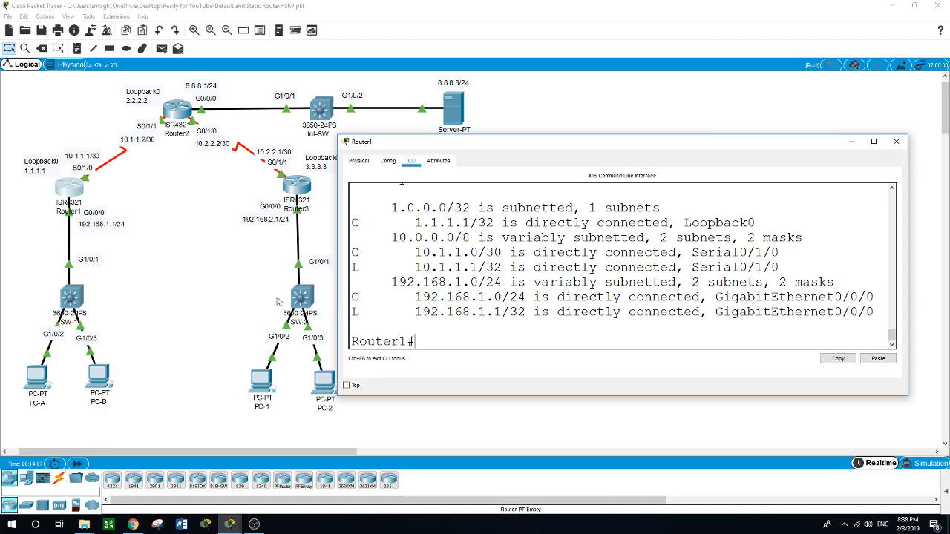
# - In Router1's global configuration mode, add a default route (0.0.0.0 0.0.0.0) with next hop 10.1.1.2
pyautogui.write('conf t')
pyautogui.press('Return')
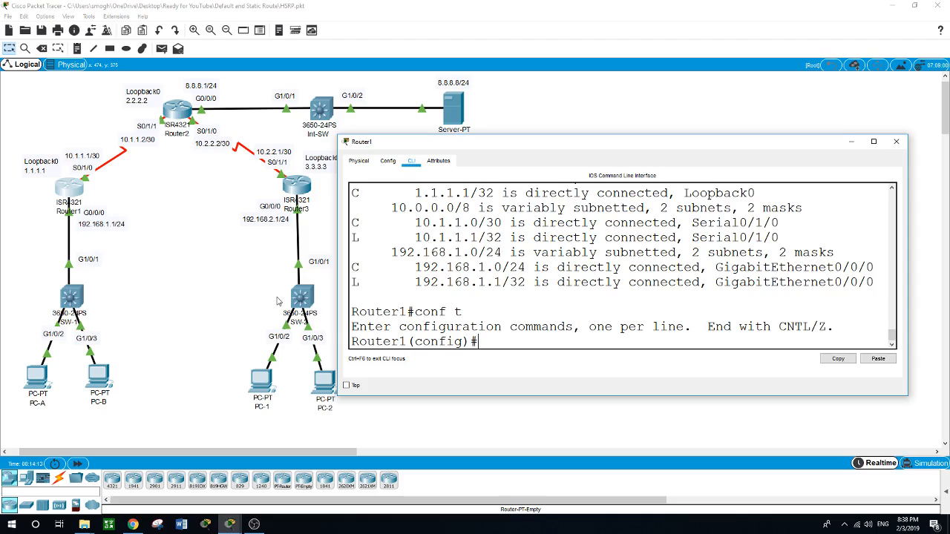
pyautogui.write('ip route 0.0.0.0 0.0.0.0')
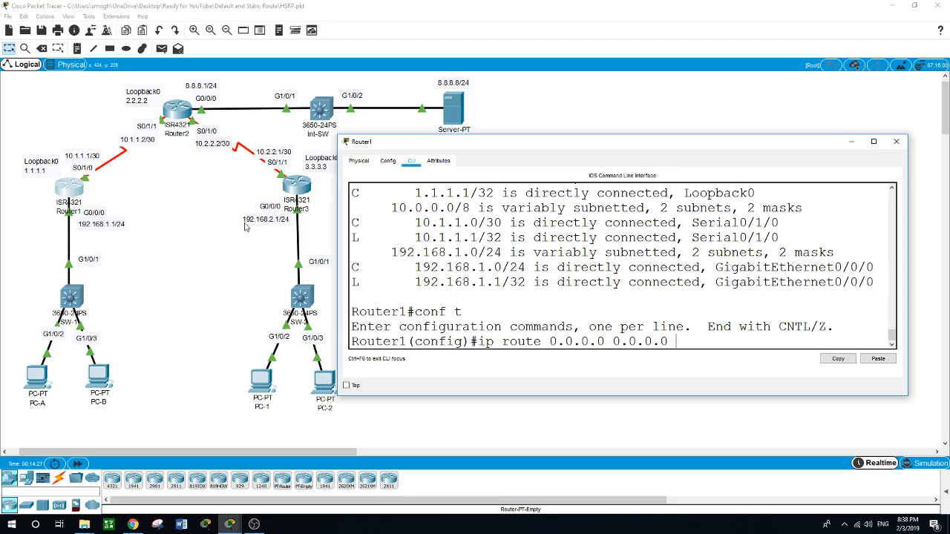
pyautogui.write('.2')
pyautogui.press('Return')
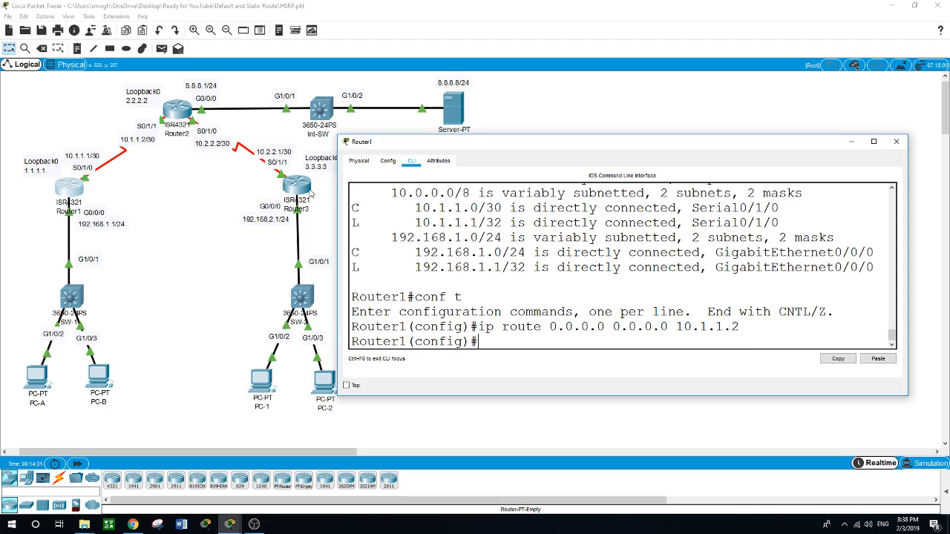
# - Open Router3's command line in a widened window below the server and enter global configuration mode
pyautogui.click(297, 186)
pyautogui.moveTo(467, 111); pyautogui.dragTo(435, 172)
pyautogui.moveTo(581, 298); pyautogui.dragTo(917, 299)
pyautogui.moveTo(564, 171); pyautogui.dragTo(563, 202)
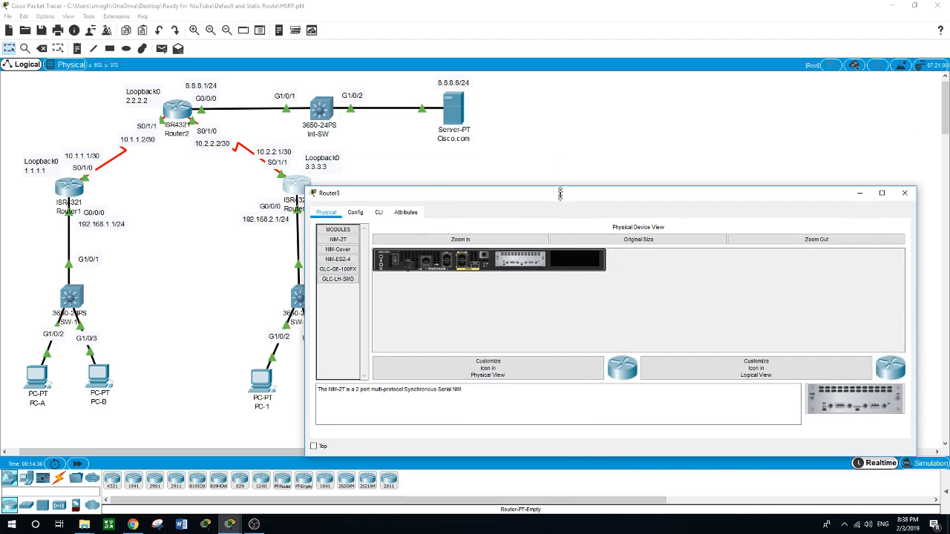
pyautogui.click(379, 222)
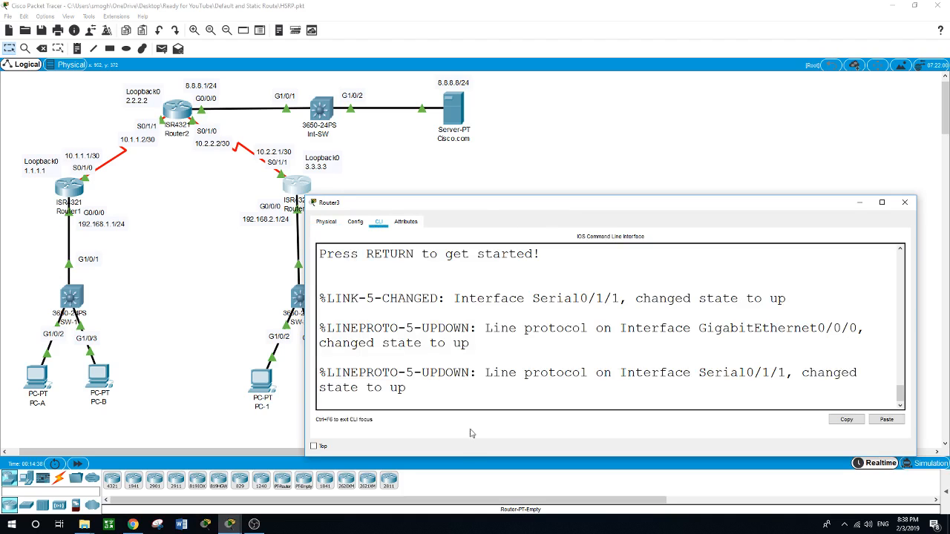
pyautogui.press('Return')
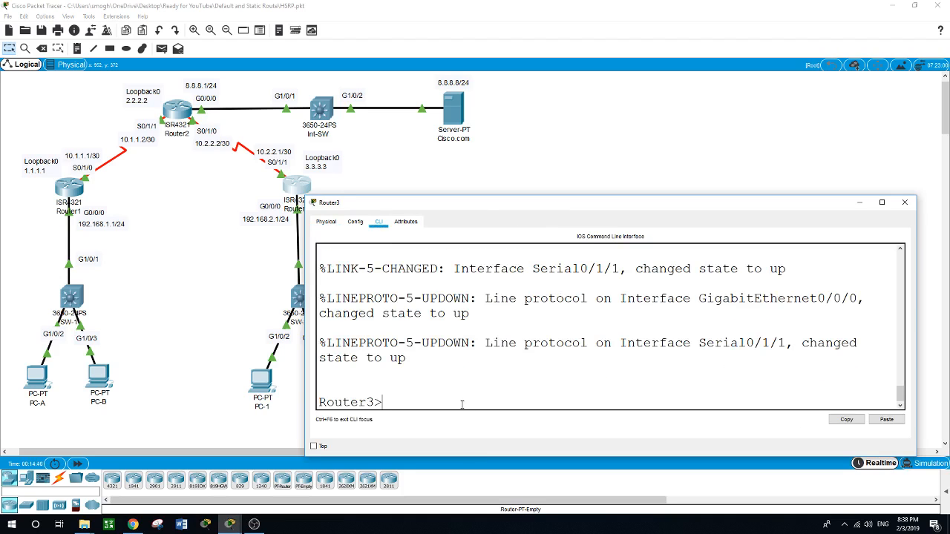
pyautogui.write('en')
pyautogui.press('Return')
pyautogui.write('conf t')
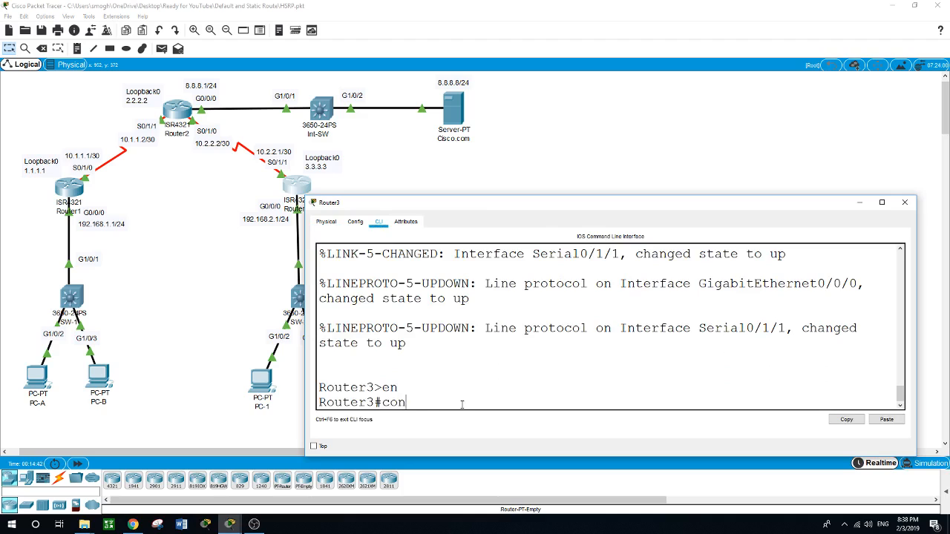
pyautogui.press('Return')
# - Add a default route (0.0.0.0 0.0.0.0) on Router3 with next hop 10.2.2.2
pyautogui.write('ip route ')
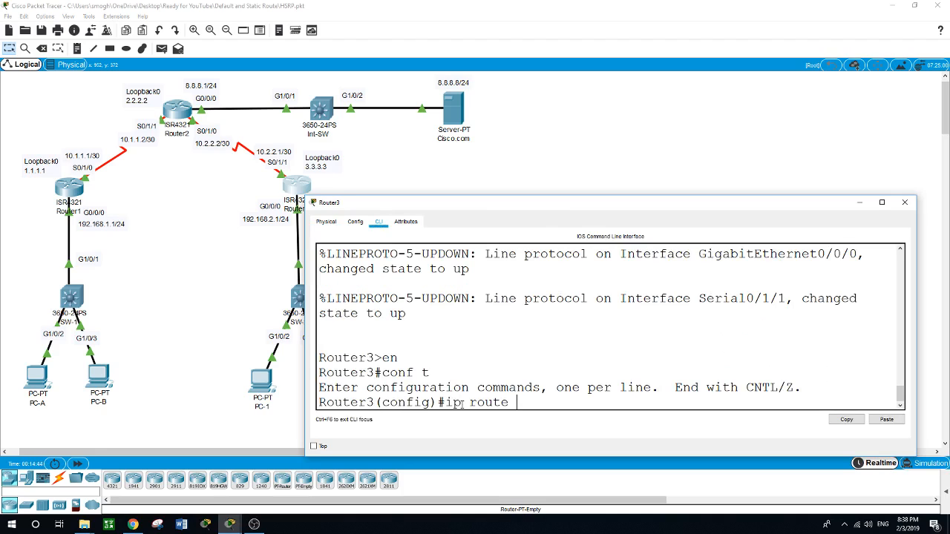
pyautogui.write('0.0.0.0 0.0.0.0')
pyautogui.write('10.2.2.2')
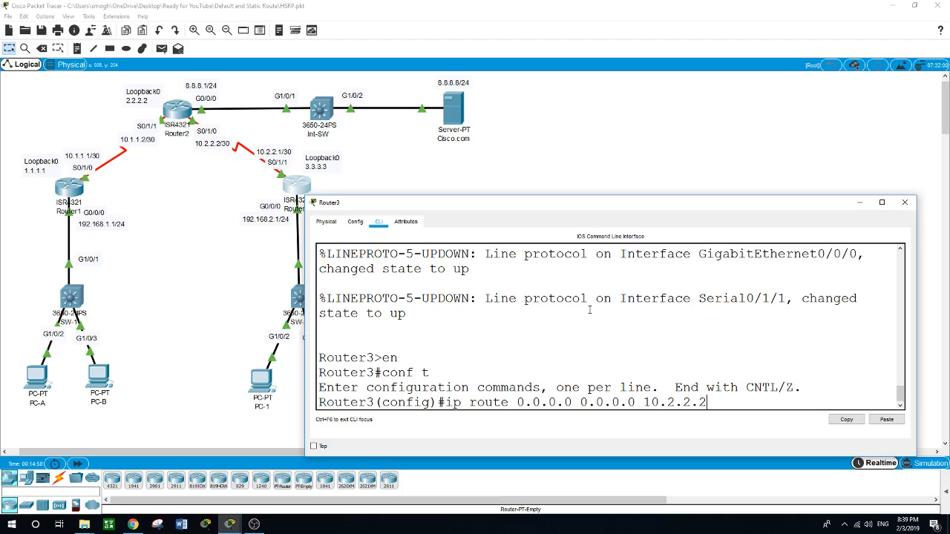
pyautogui.press('Return')
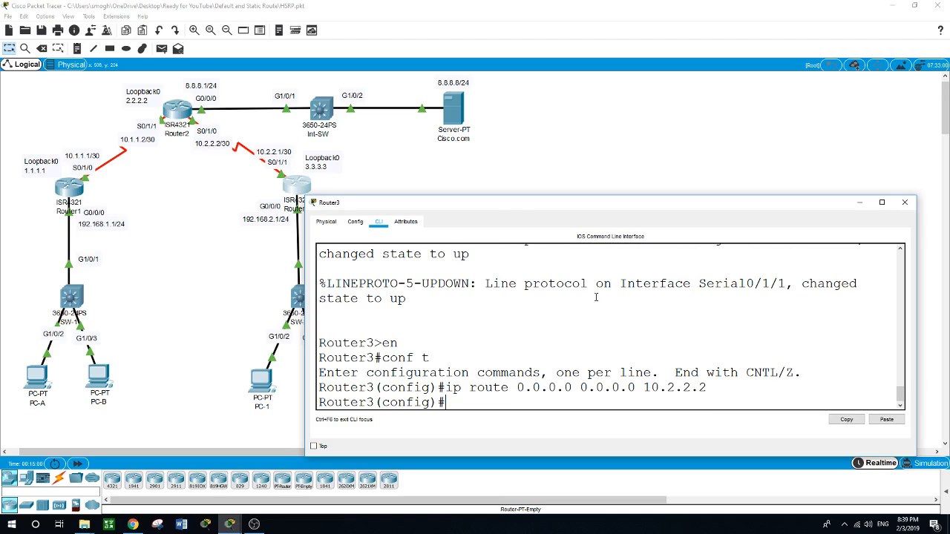
# - Open Router2's command line in a widened window clear of the upper topology and enter global configuration mode
pyautogui.click(182, 110)
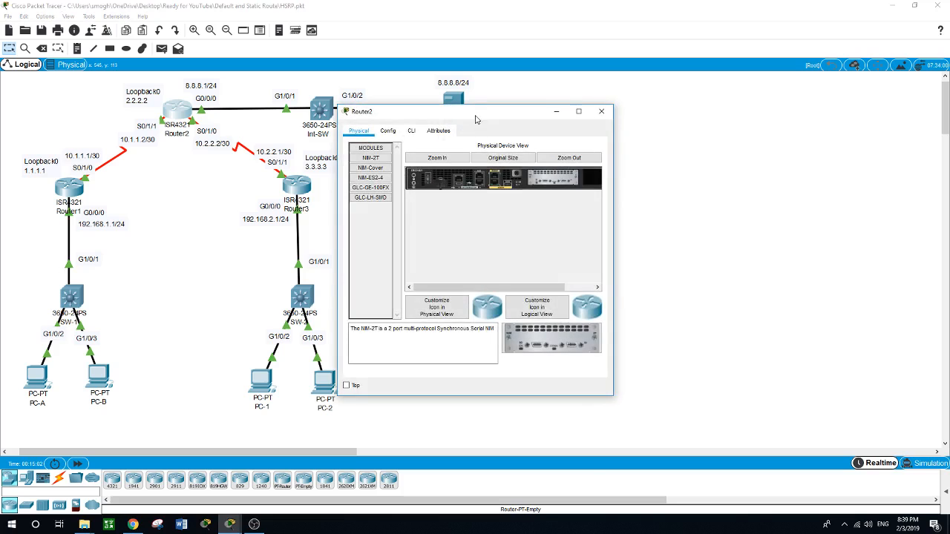
pyautogui.moveTo(483, 107); pyautogui.dragTo(454, 215)
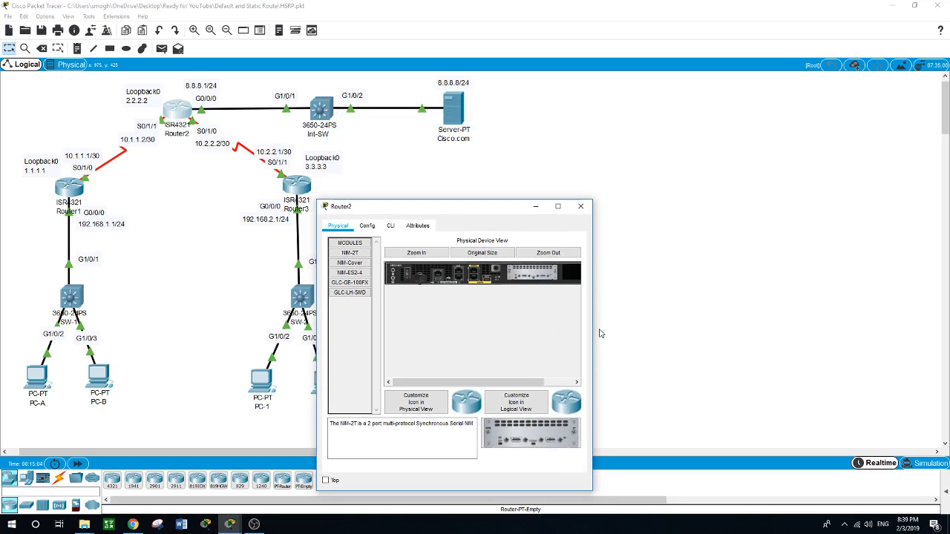
pyautogui.moveTo(592, 331); pyautogui.dragTo(906, 332)
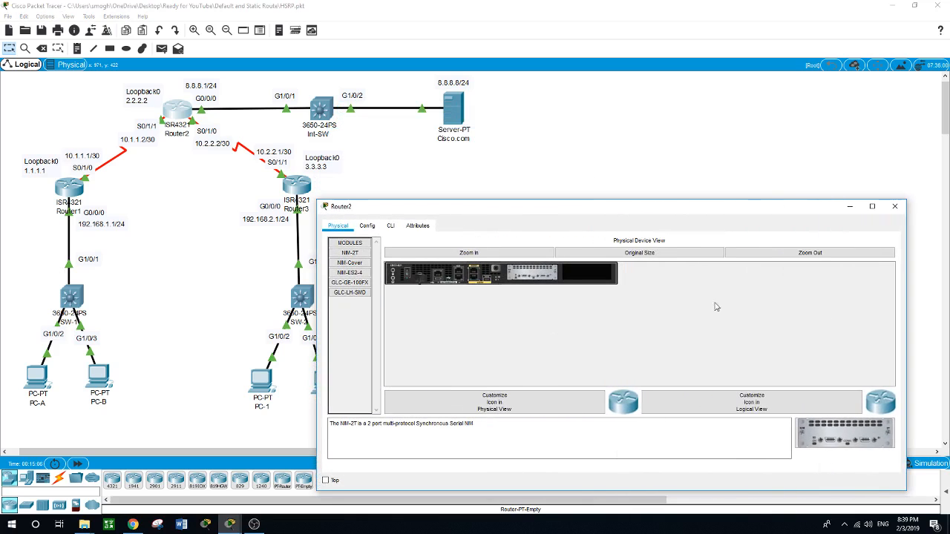
pyautogui.click(394, 227)
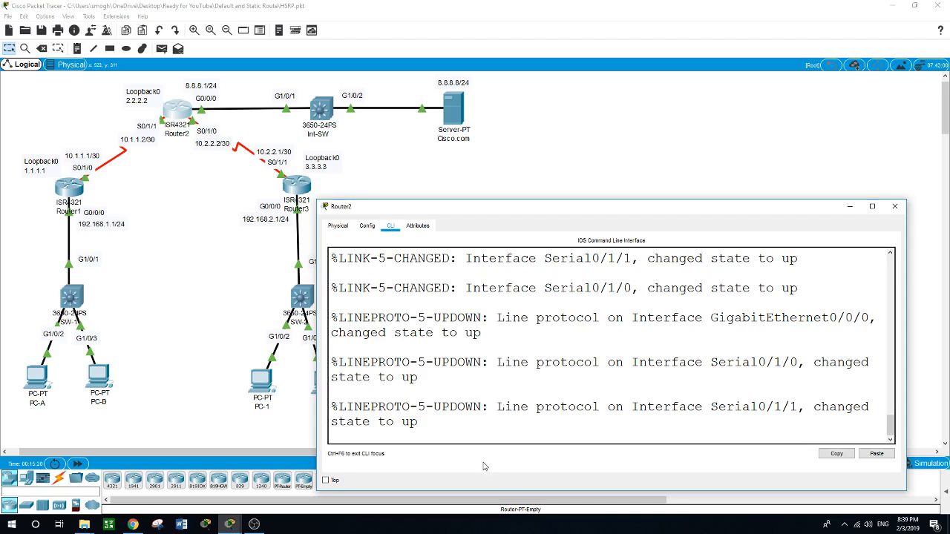
pyautogui.press('Return')
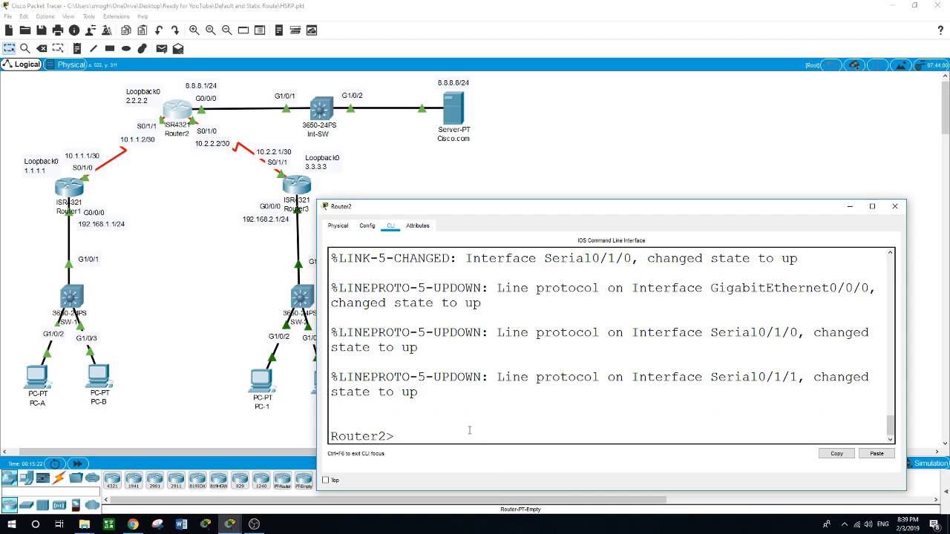
pyautogui.write('en')
pyautogui.press('Return')
pyautogui.write('conf t')
pyautogui.press('Return')
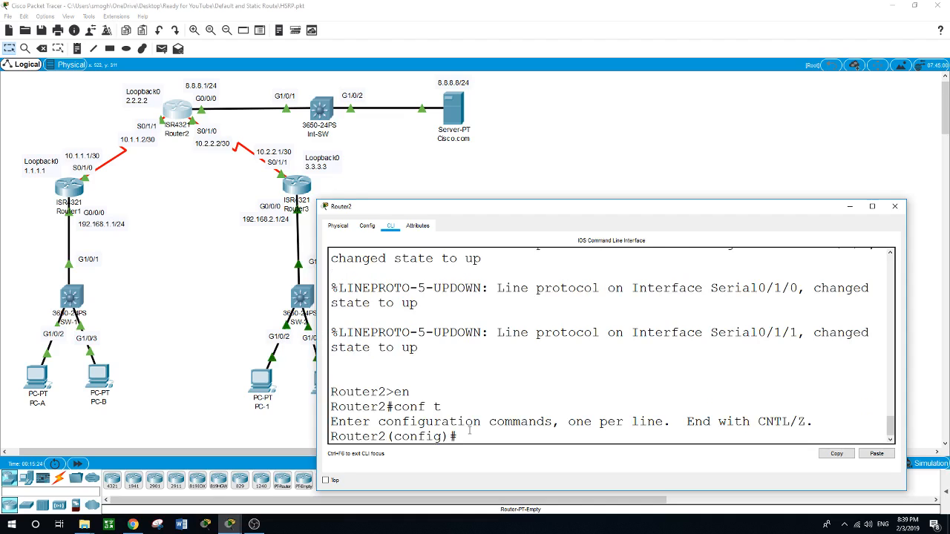
# - Add a static route on Router2 to 192.168.1.0 255.255.255.0 with next hop 10.1.1.1
pyautogui.write('ip route 1')
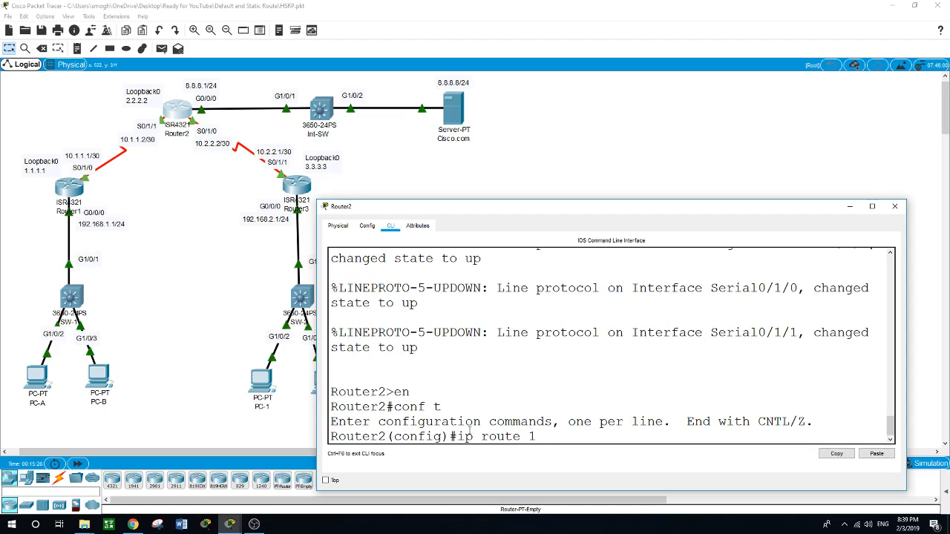
pyautogui.write('92.168.1.0')
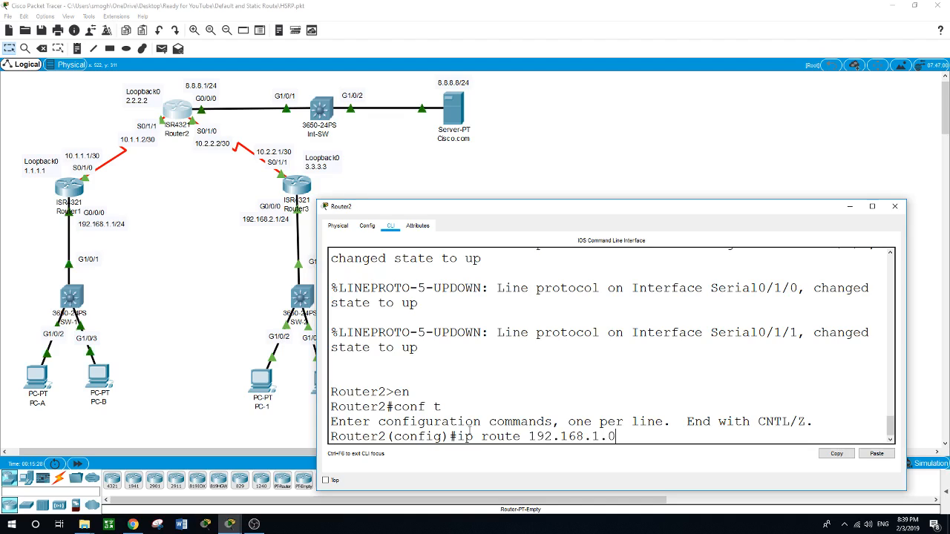
pyautogui.write(' 255.255.255.2')
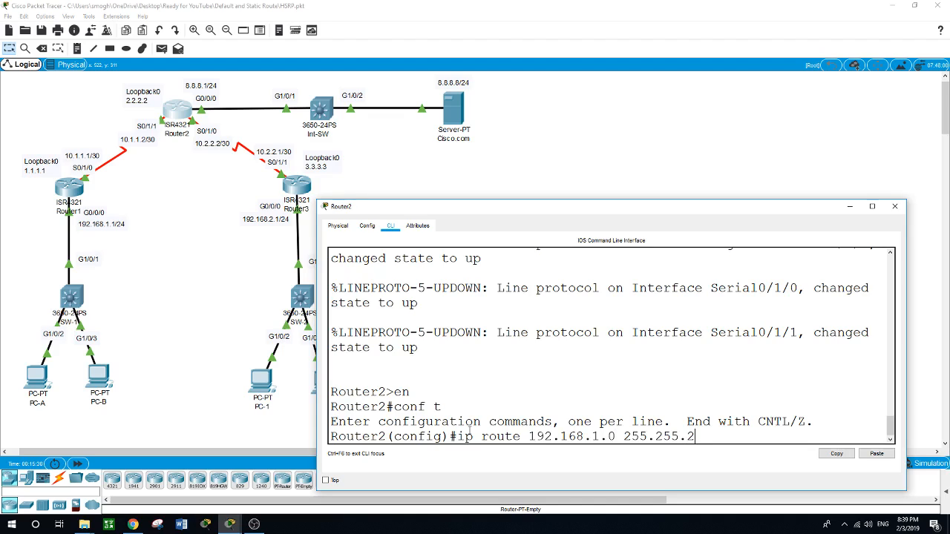
pyautogui.write('.0')
pyautogui.write('10.1.1.1')
pyautogui.press('Return')
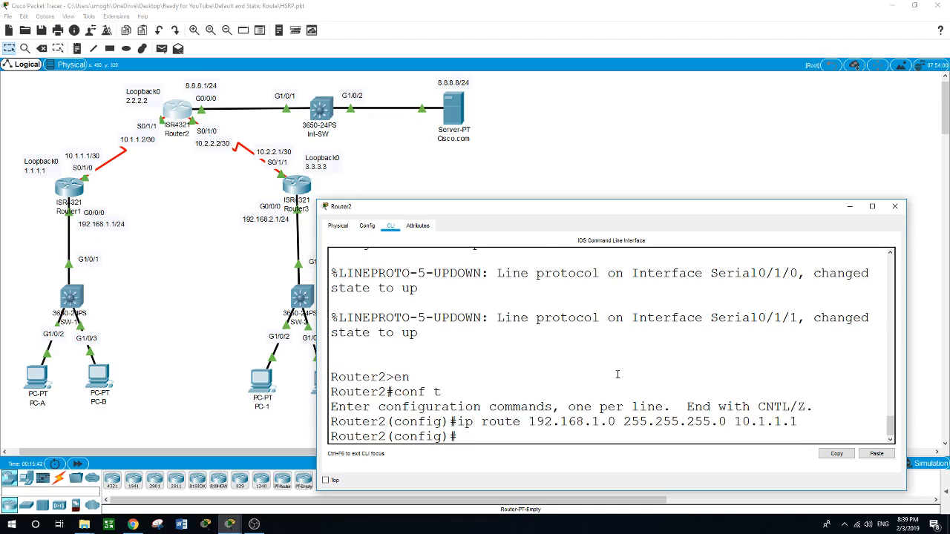
# - Add a static route on Router2 to 192.168.2.0 255.255.255.0 with next hop 10.2.2.1
pyautogui.write('ip route 192.168.2.')
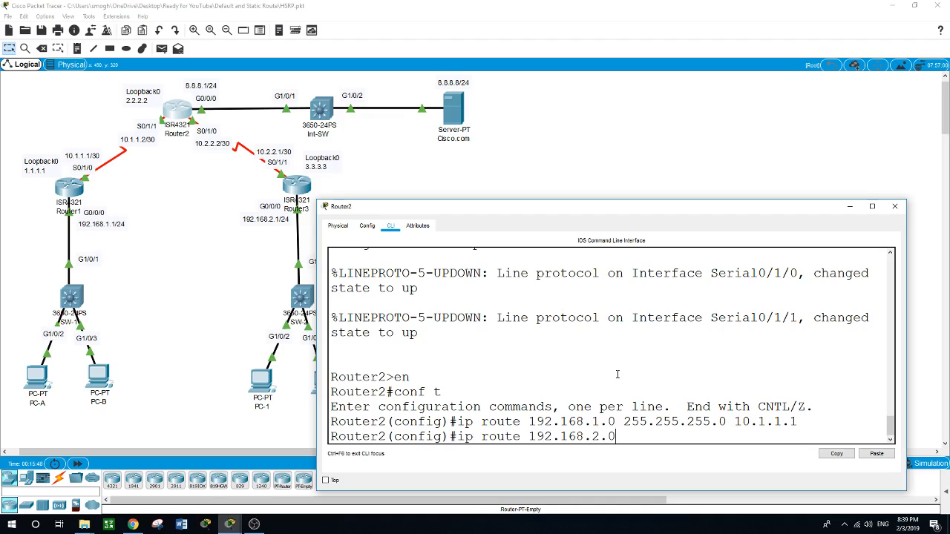
pyautogui.write('0 255.255.255.0')
pyautogui.write('10.2.2.1')
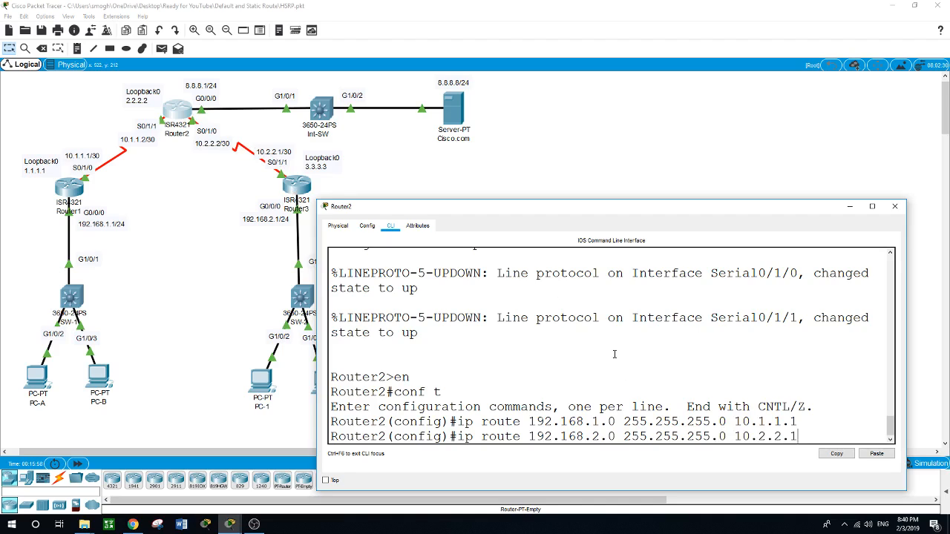
pyautogui.press('Return')
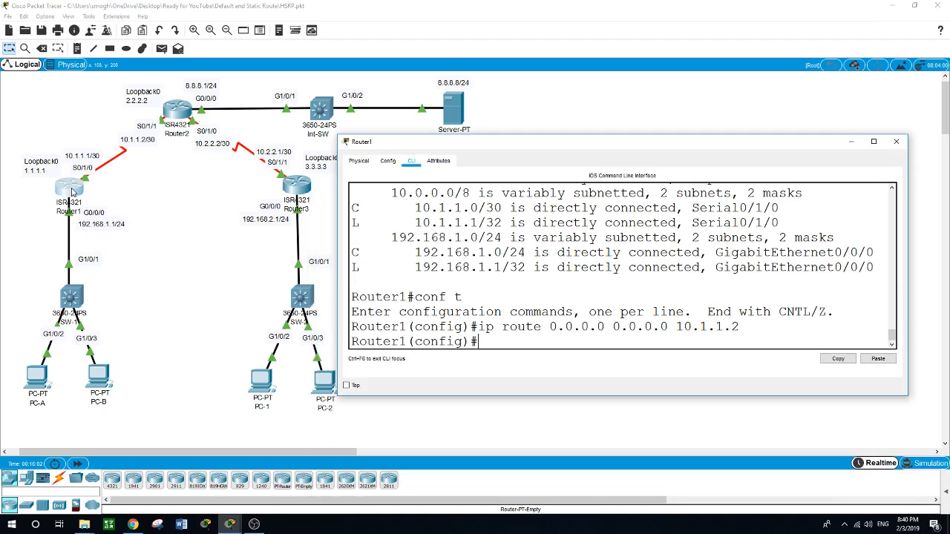
# - Leave configuration mode on Router1 and ping Router3's LAN address 192.168.2.1
pyautogui.write('xit')
pyautogui.press('Return')
pyautogui.press('Return')
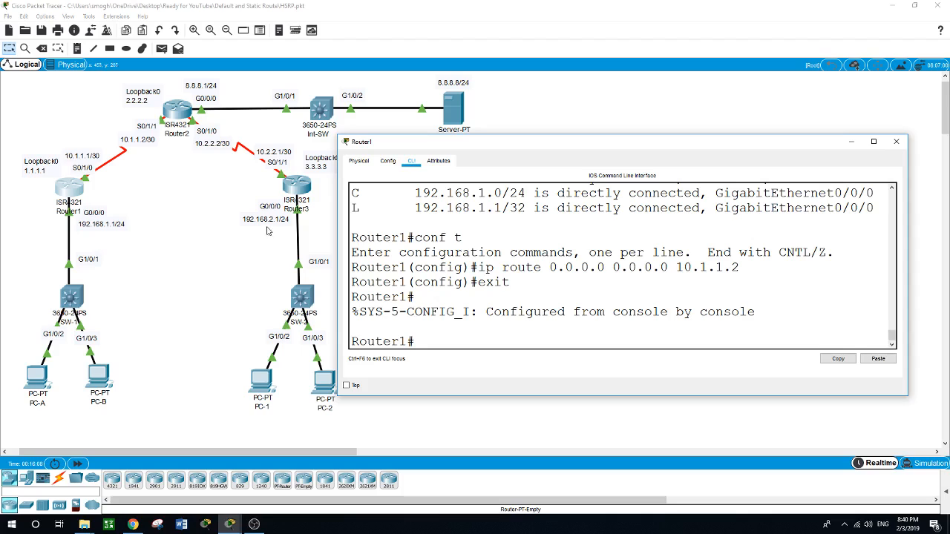
pyautogui.write('ping 192.168.2.1')
pyautogui.press('Return')
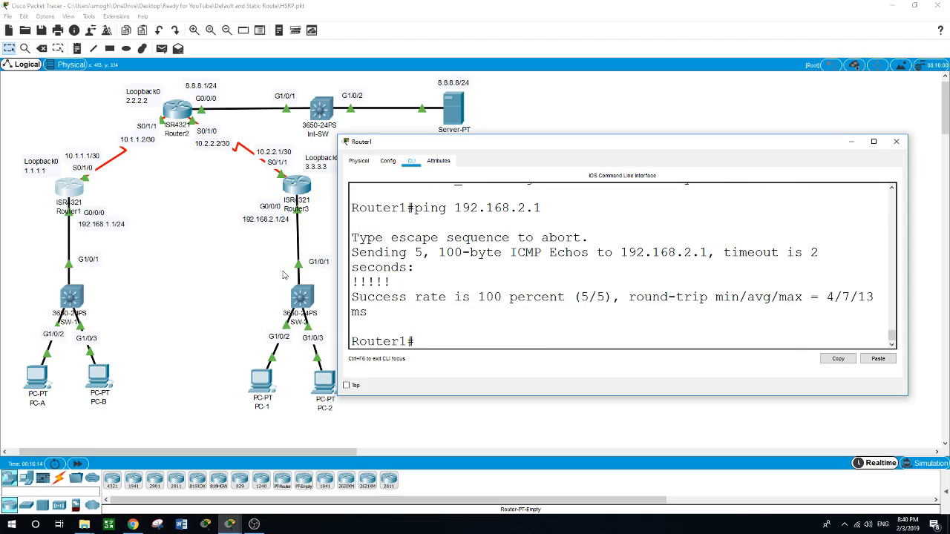
# - Leave configuration mode on Router3 and ping Router1's LAN address 192.168.1.1
pyautogui.click(305, 196)
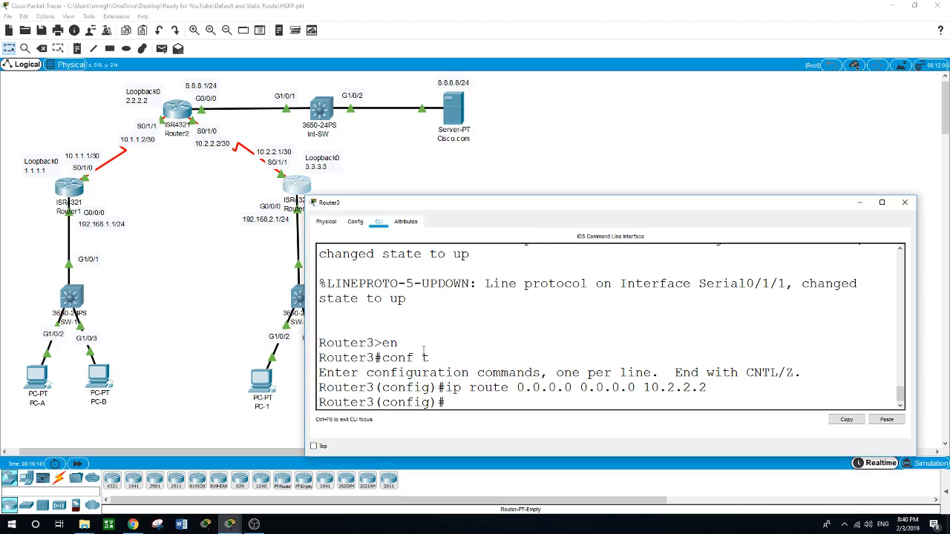
pyautogui.write('exit')
pyautogui.press('Return')
pyautogui.write('p')
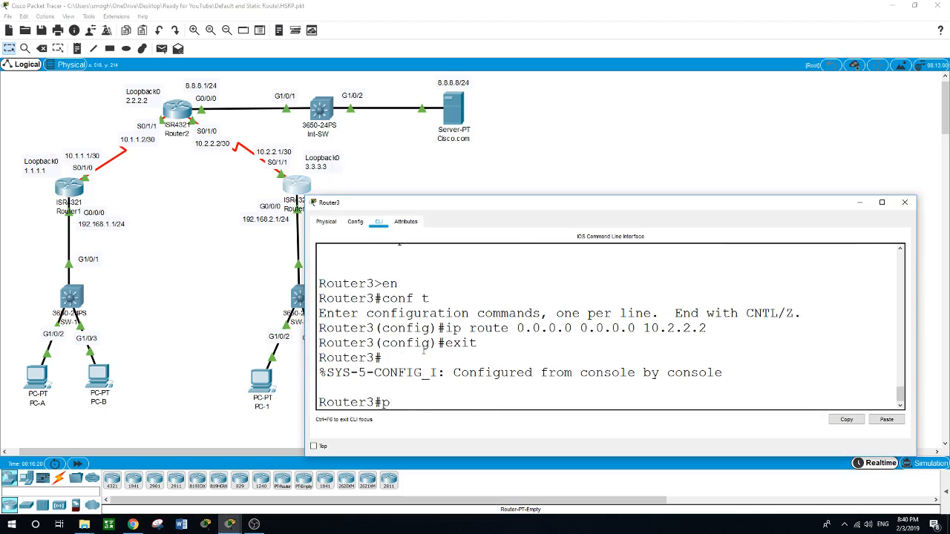
pyautogui.write('ing 192.168.1.1')
pyautogui.press('Return')
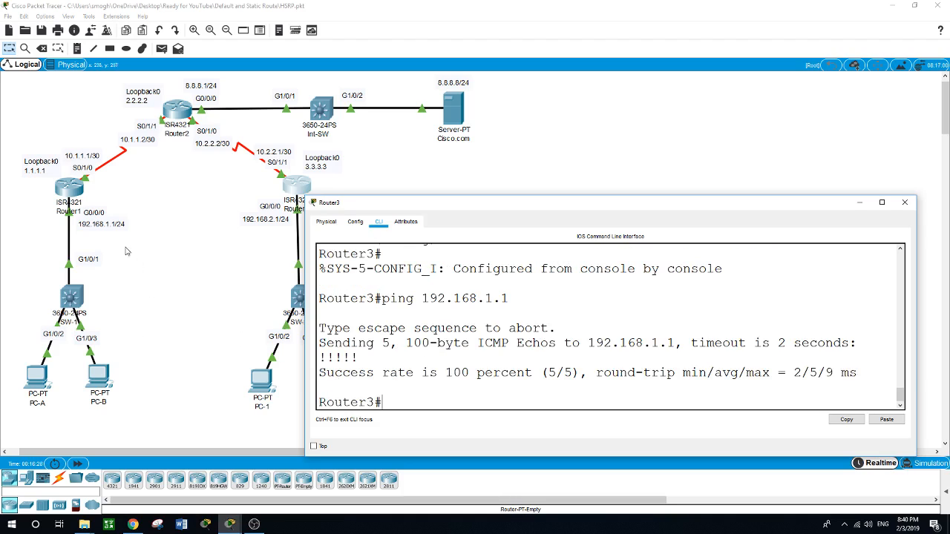
# - Enter global configuration mode on Router1 and create a DHCP pool named PC1
pyautogui.click(64, 190)
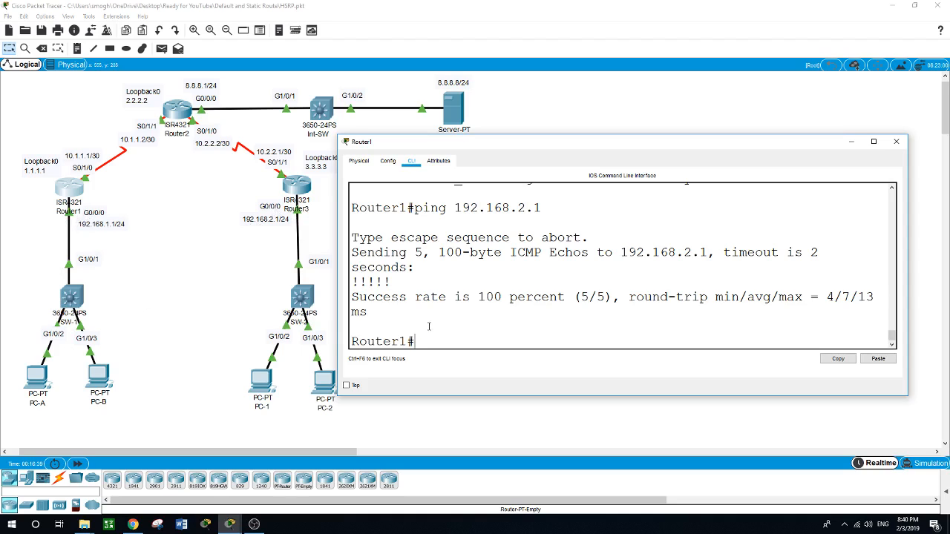
pyautogui.write('onf t')
pyautogui.press('Return')
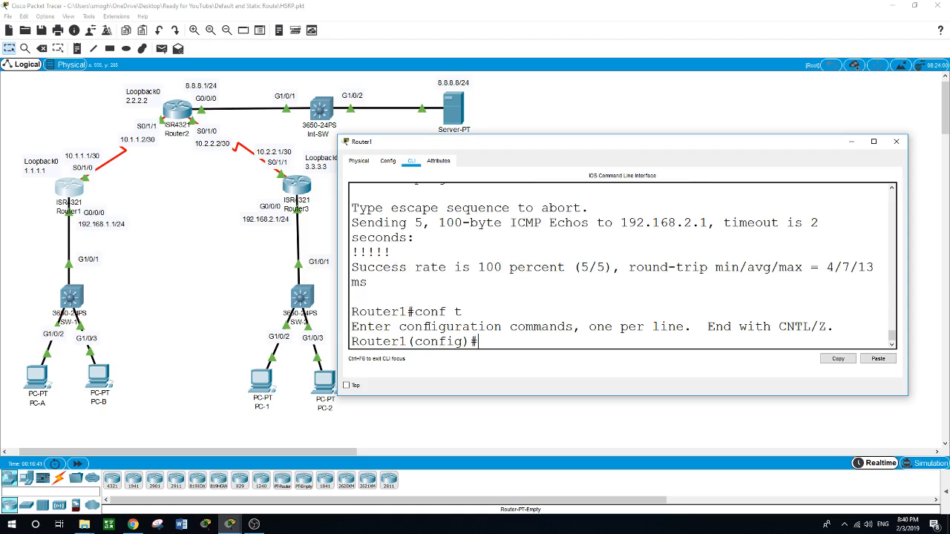
pyautogui.write('ip dhcp ?pool P')
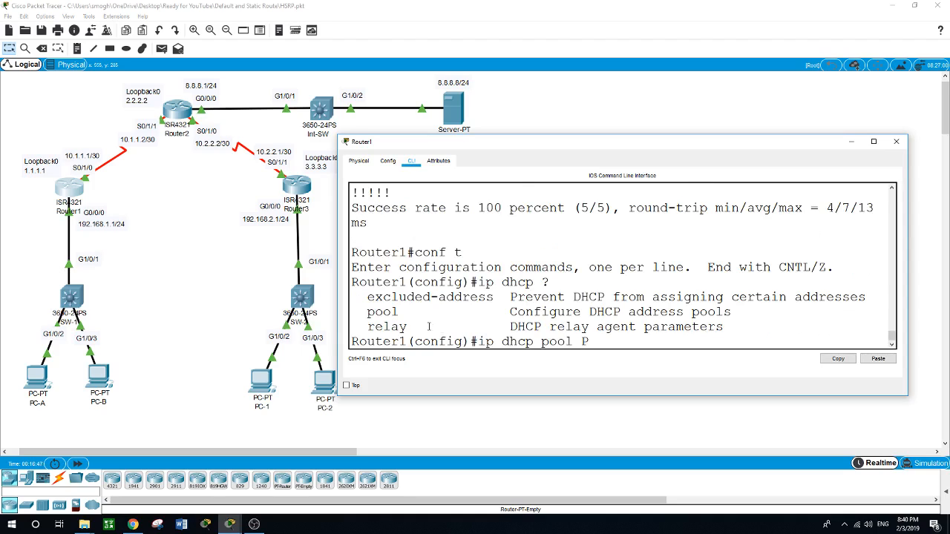
pyautogui.write('C1')
pyautogui.press('Return')
# - Assign network 192.168.1.0 255.255.255.0 to the PC1 DHCP pool on Router1
pyautogui.write('netw')
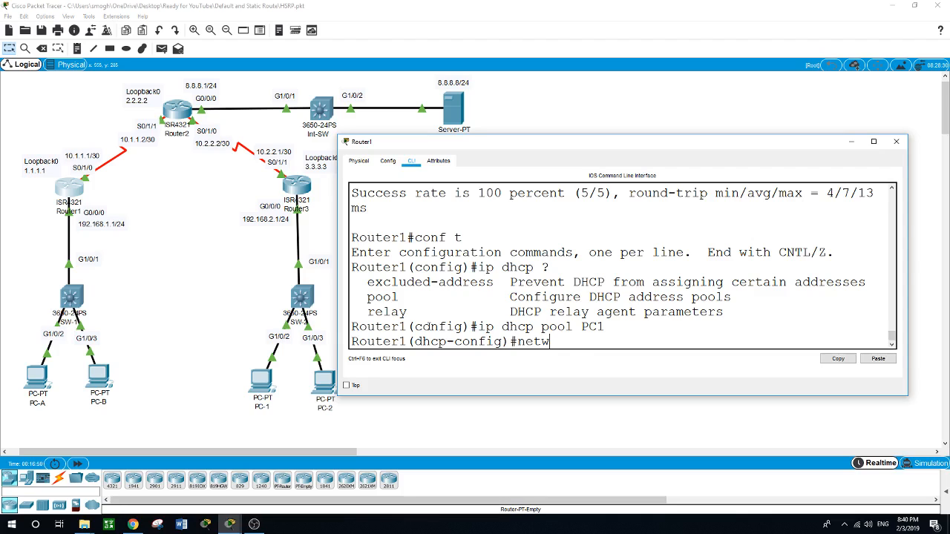
pyautogui.press('Tab')
pyautogui.write('1')
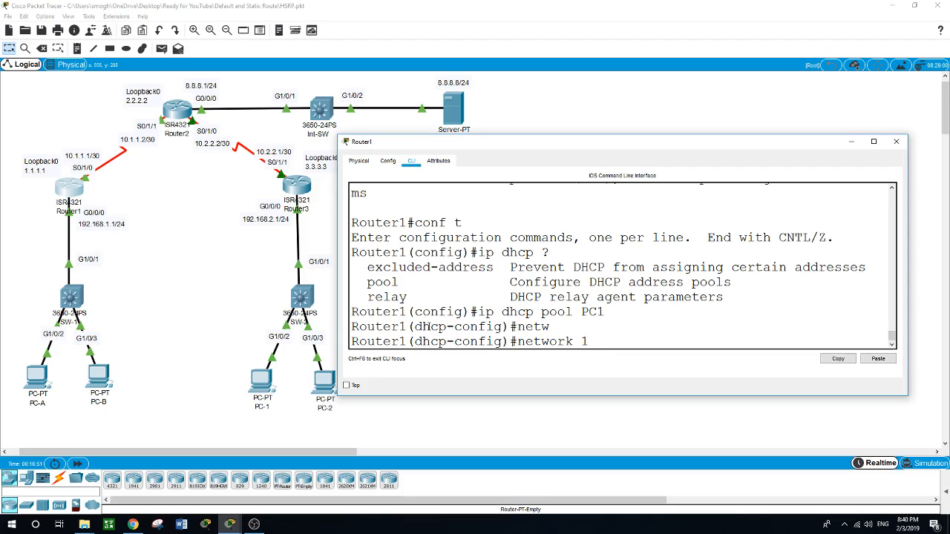
pyautogui.write('92.168.1.0 255.255.255.0')
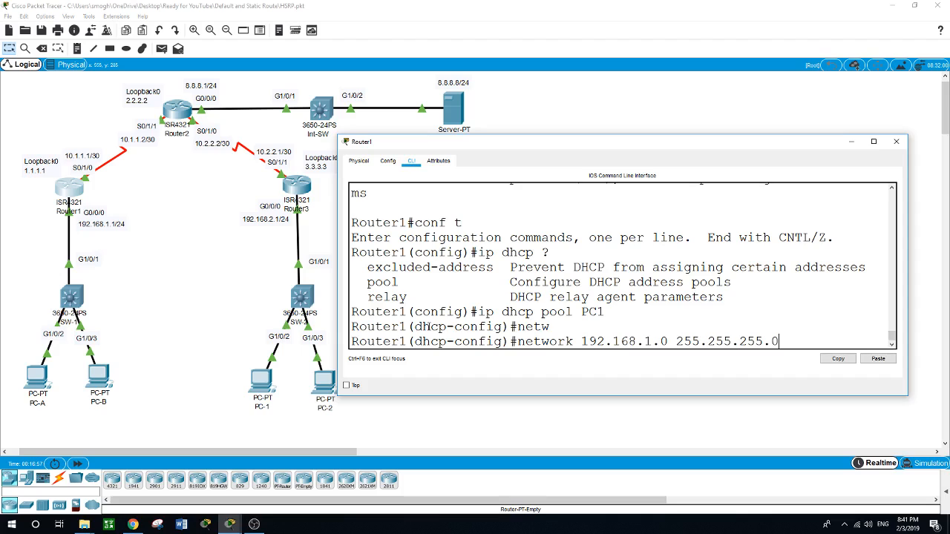
pyautogui.press('Return')
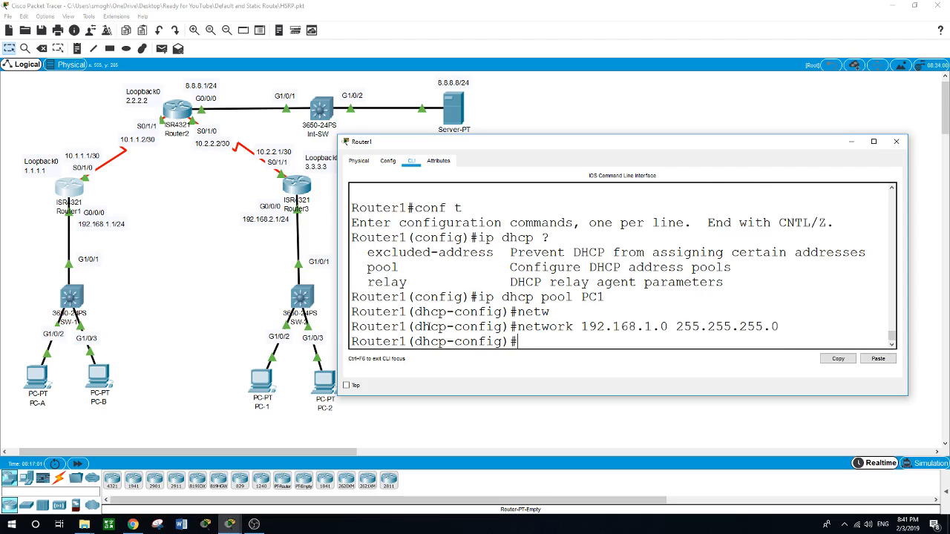
# - Set the default router of Router1's PC1 DHCP pool to 192.168.1.1
pyautogui.write('def')
pyautogui.press('Tab')
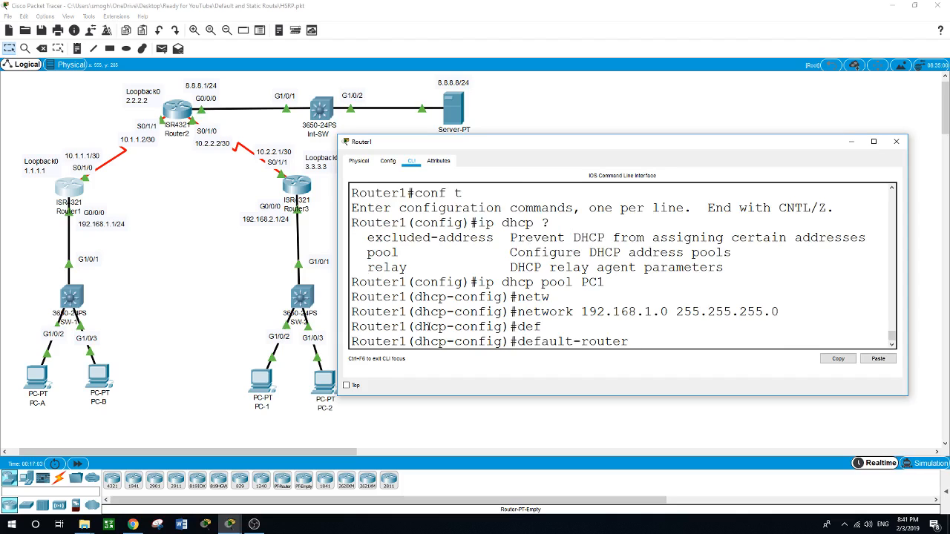
pyautogui.write('192.168.1.1')
pyautogui.press('Return')
# - Set the DNS server of Router1's PC1 DHCP pool to 8.8.8.8
pyautogui.write('dn')
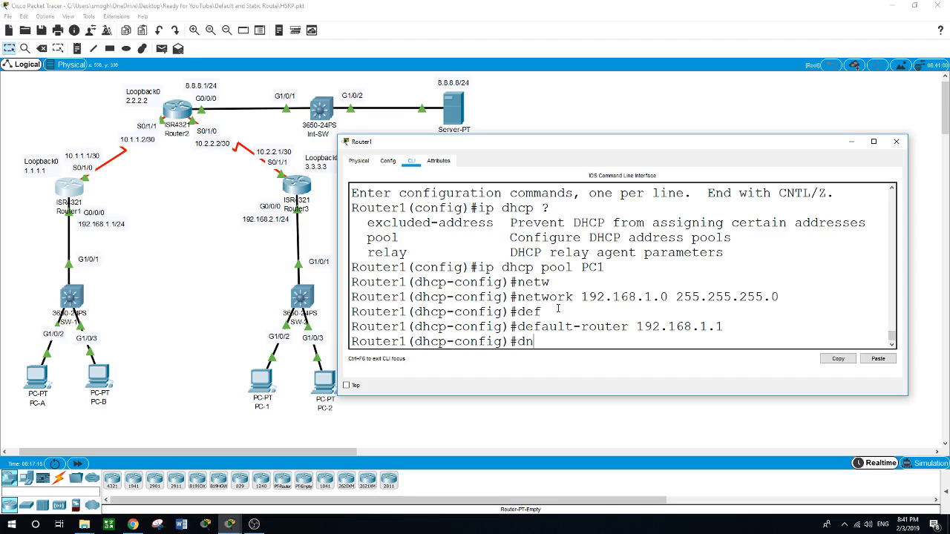
pyautogui.write('s')
pyautogui.press('Tab')
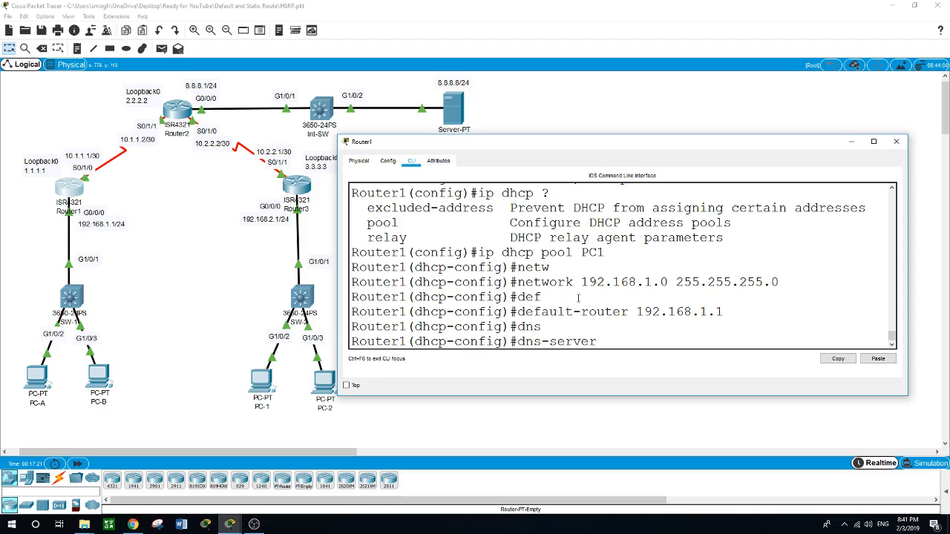
pyautogui.write('8.8.8.8')
pyautogui.press('Return')
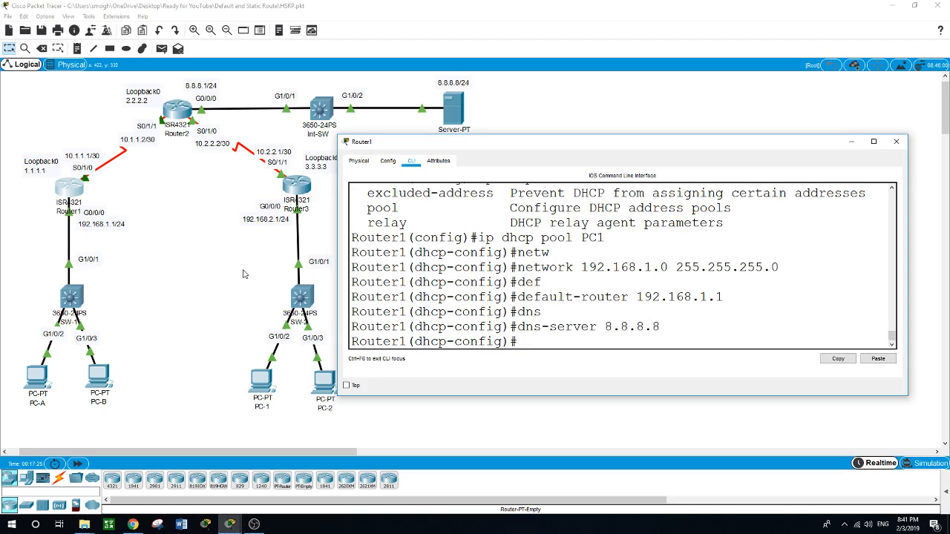
# - Open the IP configuration of the Cisco.com server and set its static IP address to 8.8.8.8
pyautogui.click(225, 277)
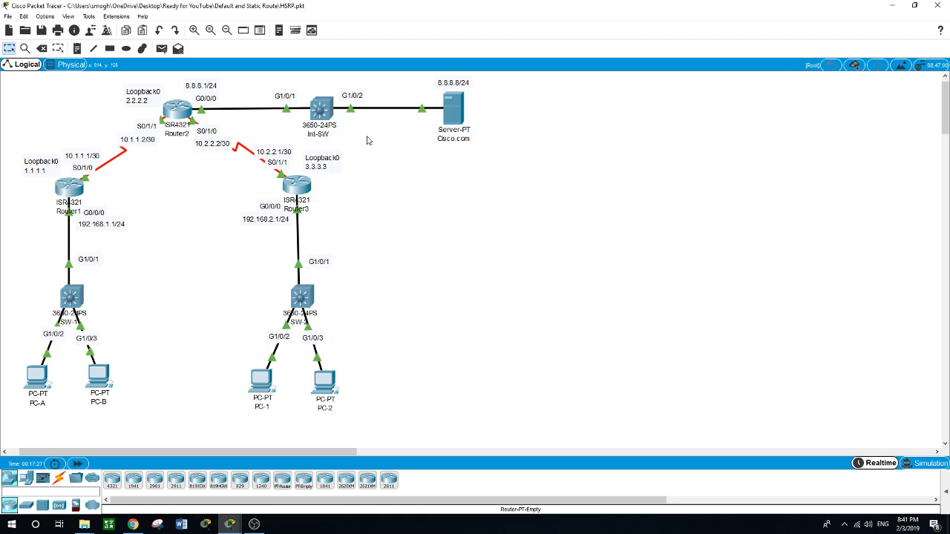
pyautogui.click(457, 115)
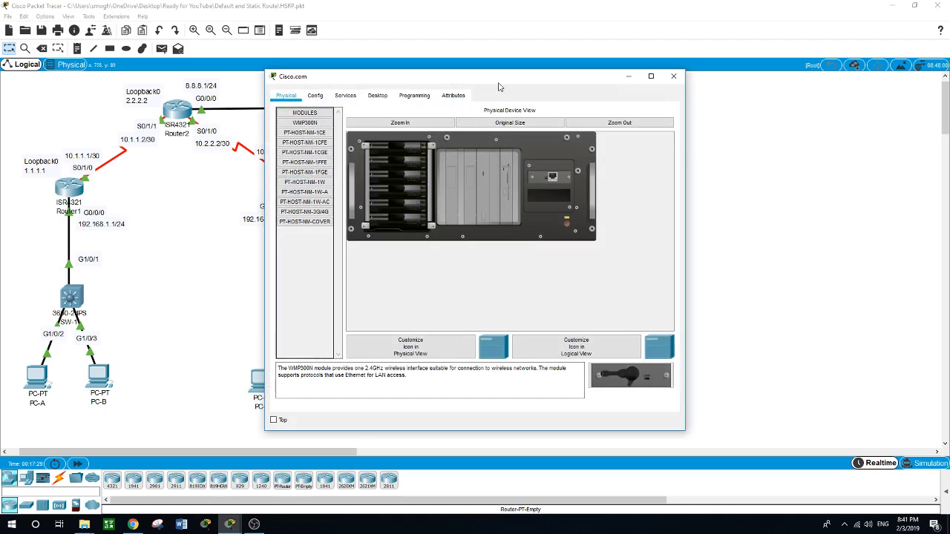
pyautogui.moveTo(526, 124); pyautogui.dragTo(575, 140)
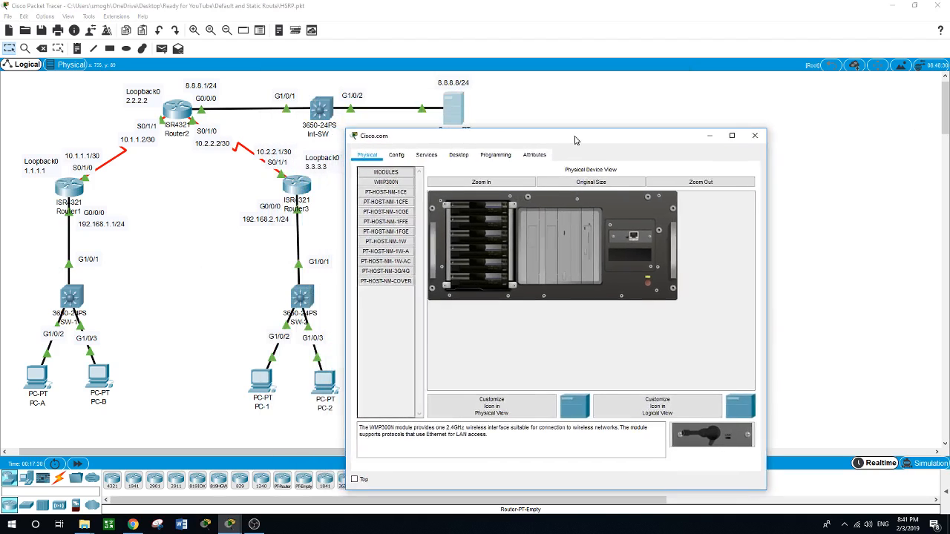
pyautogui.click(460, 157)
pyautogui.click(405, 189)
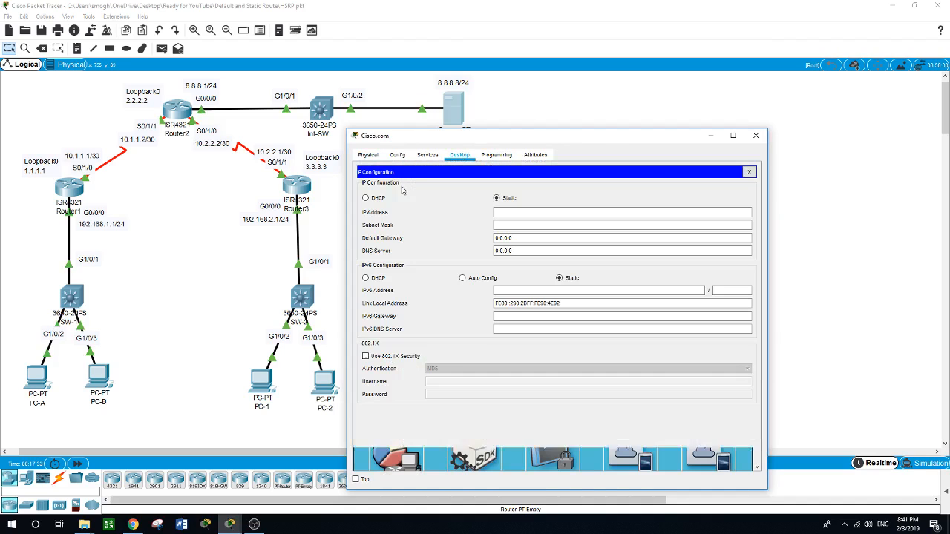
pyautogui.click(510, 213)
pyautogui.click(510, 213)
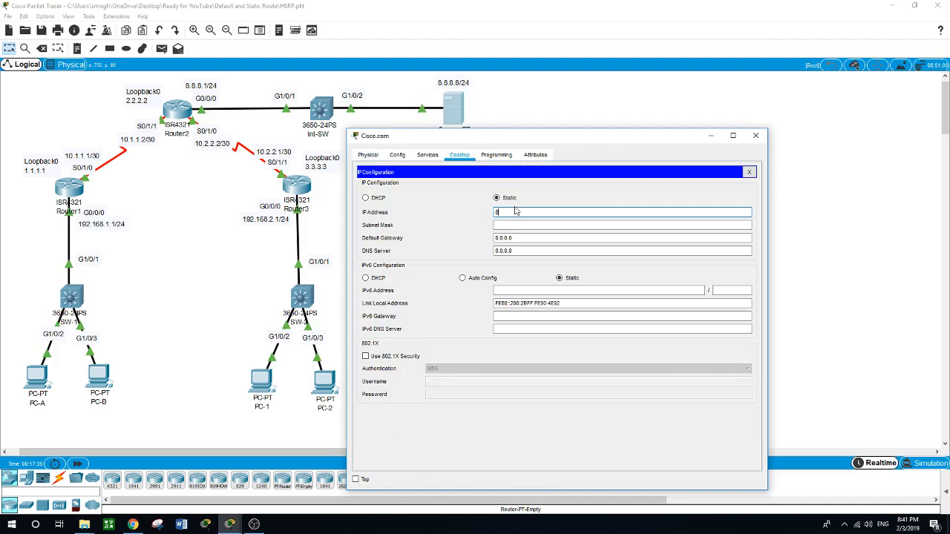
pyautogui.write('8.8.8.8')
pyautogui.press('Tab')
# - Set the Cisco.com server's subnet mask to 255.255.255.0 and its default gateway to 8.8.8.1
pyautogui.write('255')
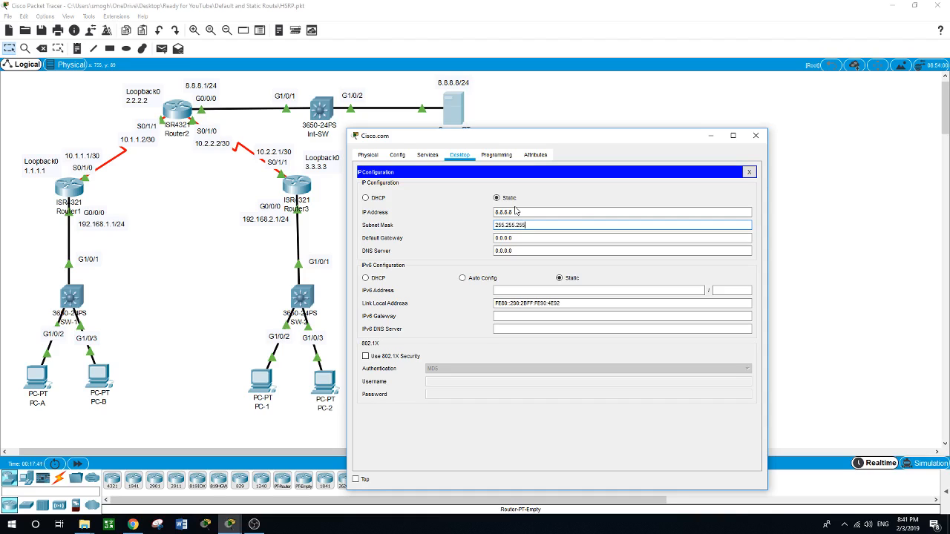
pyautogui.write('.255.255.0')
pyautogui.press('Tab')
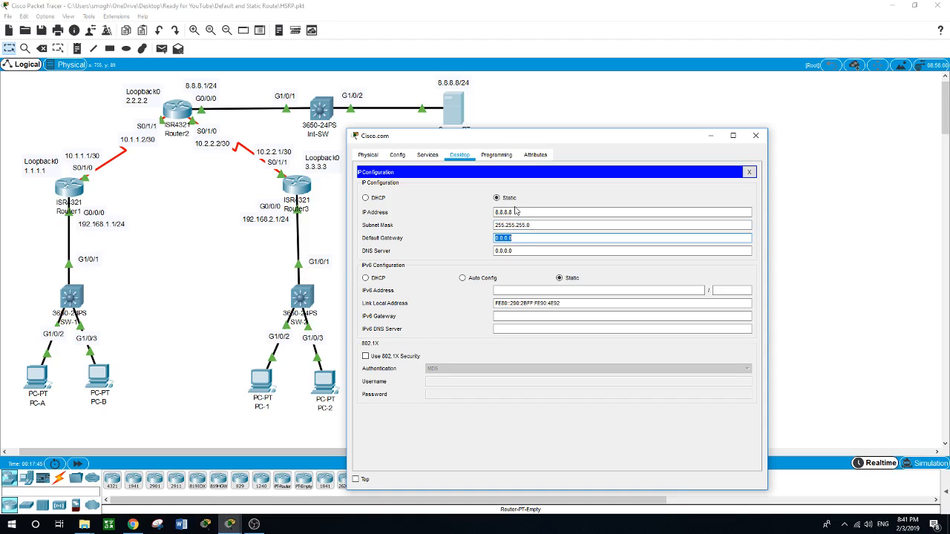
pyautogui.write('8.8.8.1')
# - Turn on the DNS service on the Cisco.com server
pyautogui.click(428, 154)
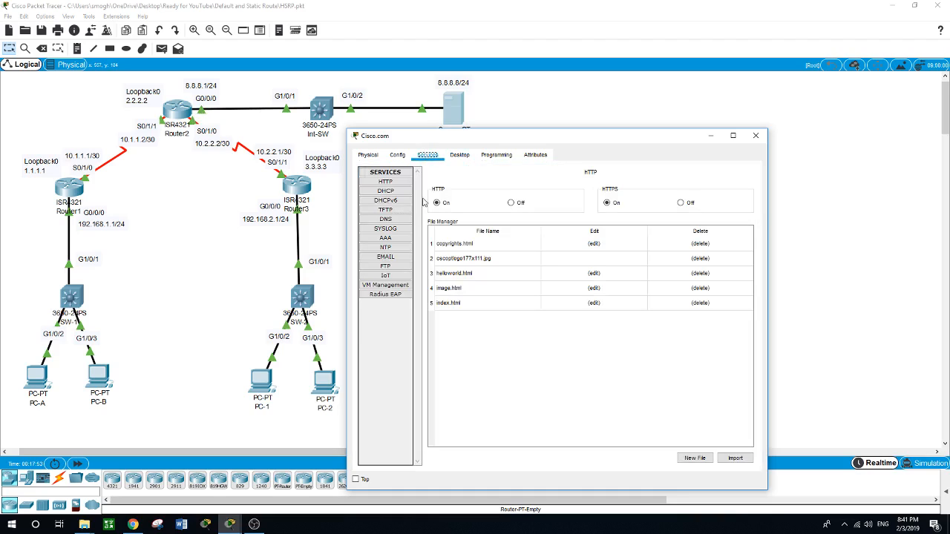
pyautogui.click(385, 220)
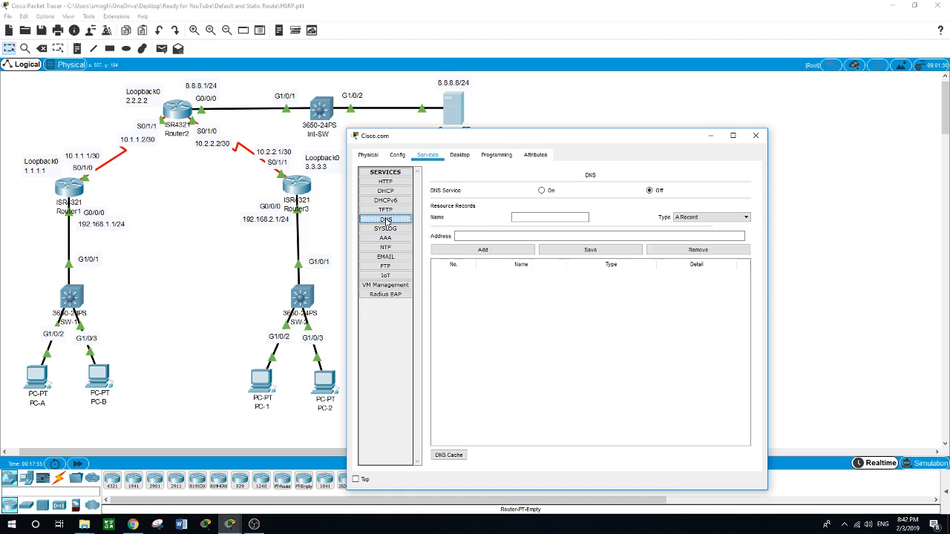
pyautogui.click(541, 190)
# - Add a DNS A record on the server mapping cisco.com to 8.8.8.8, and close the server window
pyautogui.click(534, 217)
pyautogui.click(534, 217)
pyautogui.write('cisco.com')
pyautogui.click(538, 235)
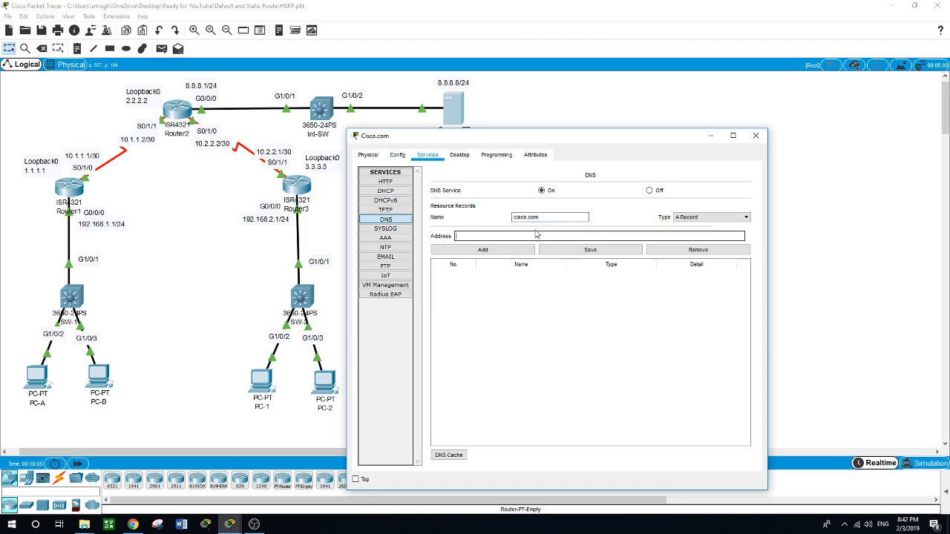
pyautogui.write('8.8.8.8')
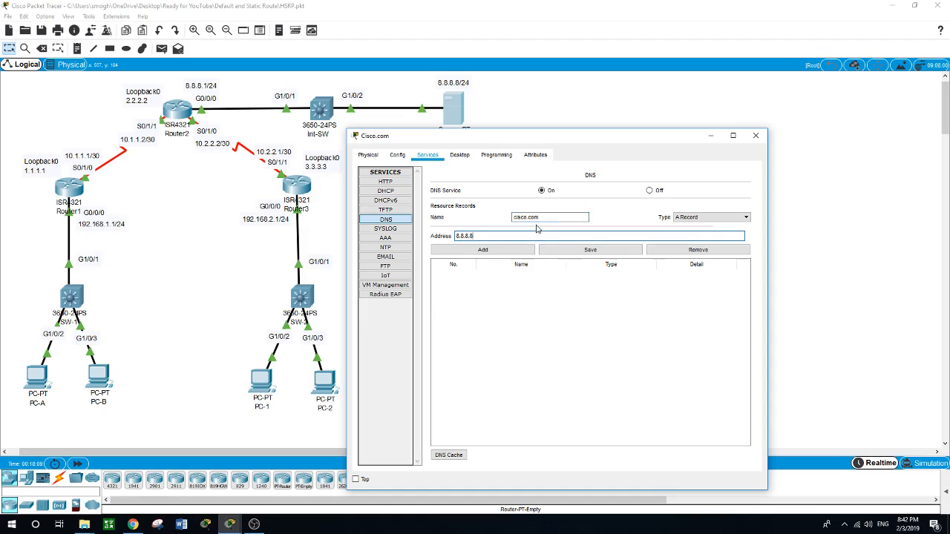
pyautogui.click(519, 249)
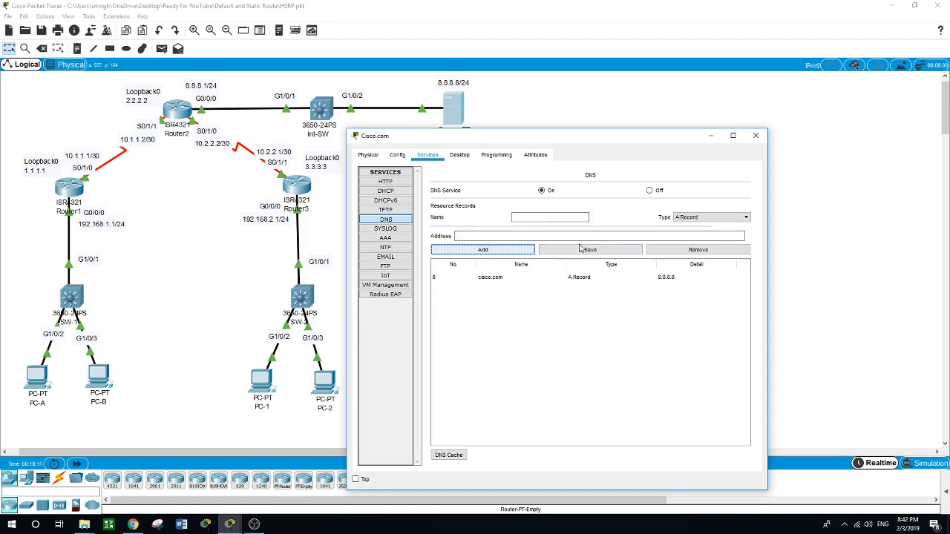
pyautogui.click(755, 135)
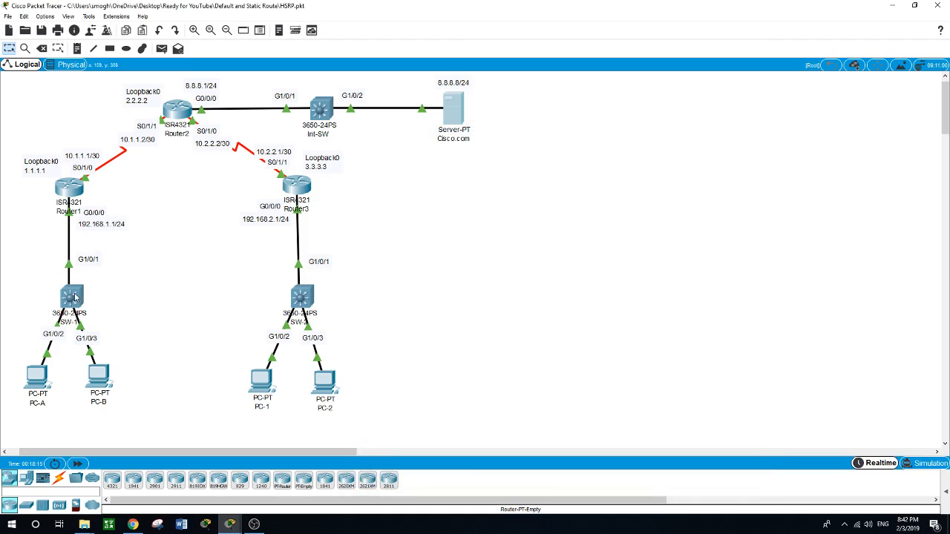
# - Open the command line of switch SW-1 in a widened window and enter global configuration mode
pyautogui.click(74, 297)
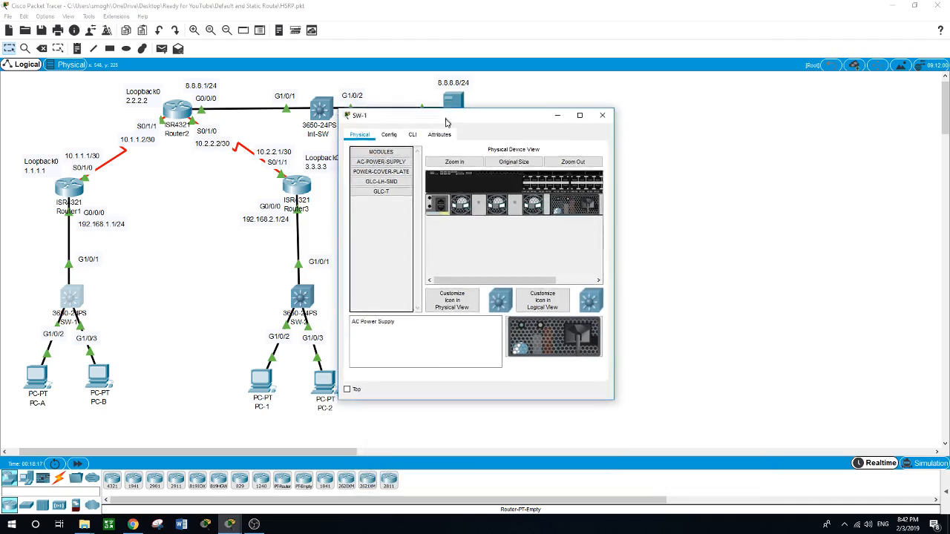
pyautogui.moveTo(446, 122); pyautogui.dragTo(452, 191)
pyautogui.moveTo(621, 317); pyautogui.dragTo(926, 320)
pyautogui.click(418, 204)
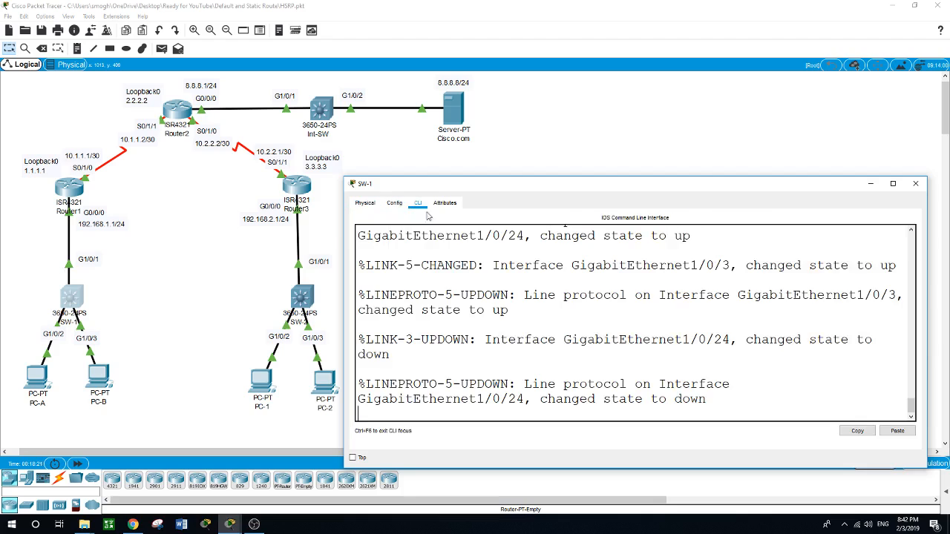
pyautogui.press('Return')
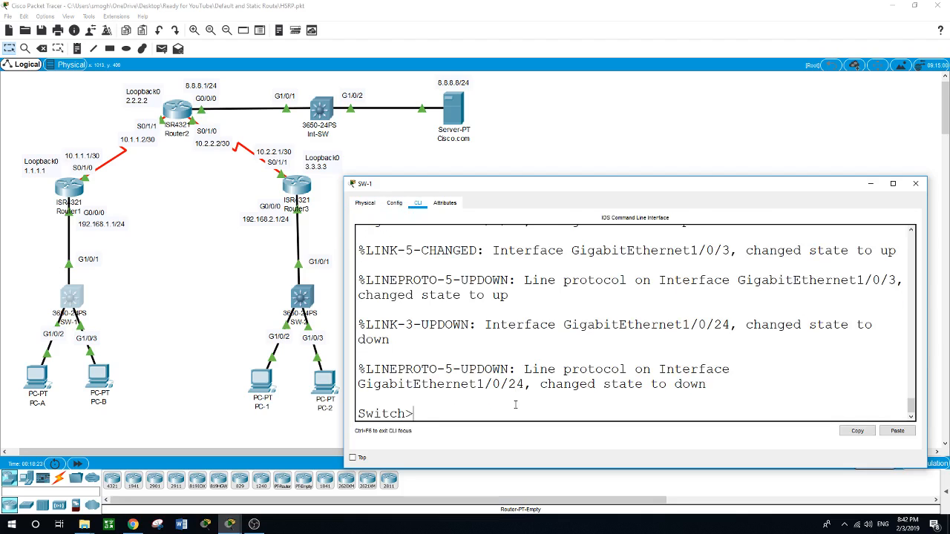
pyautogui.write('en')
pyautogui.press('Return')
pyautogui.write('conf t')
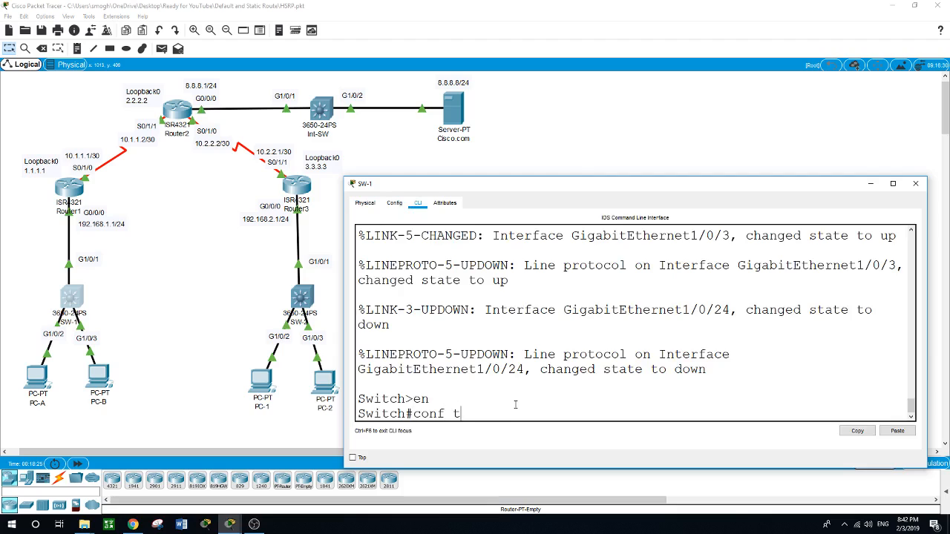
pyautogui.press('Return')
# - Set the switch's hostname to SW-1
pyautogui.write('host')
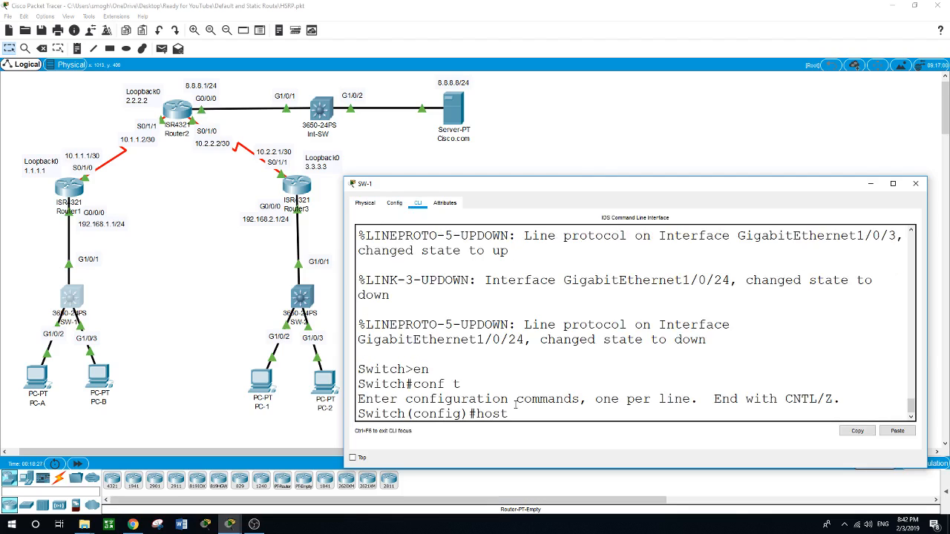
pyautogui.write('name SW')
pyautogui.press('BackSpace')
pyautogui.write('SW-1')
pyautogui.press('Return')
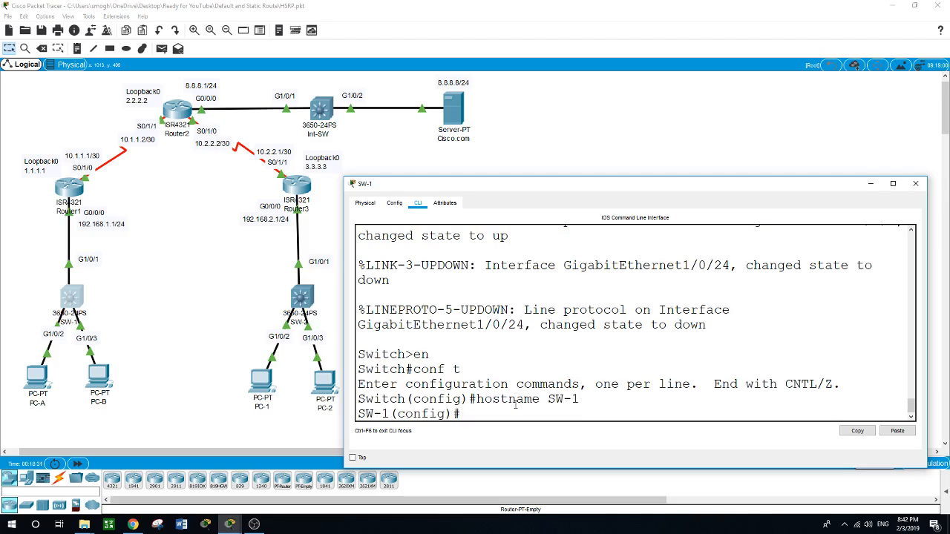
# - Enter the VLAN 1 interface configuration on SW-1 and make it obtain its IP address through DHCP
pyautogui.write('int vlan')
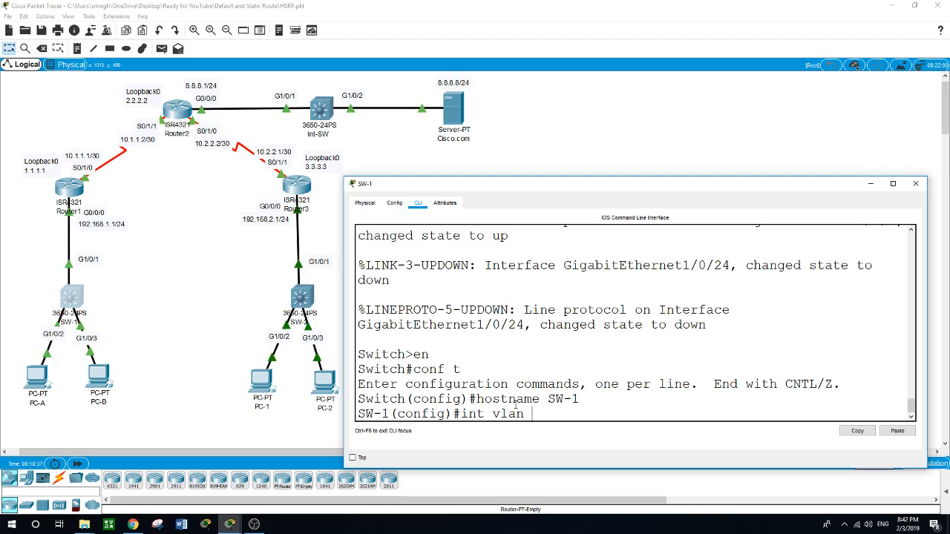
pyautogui.write(' 1')
pyautogui.press('Return')
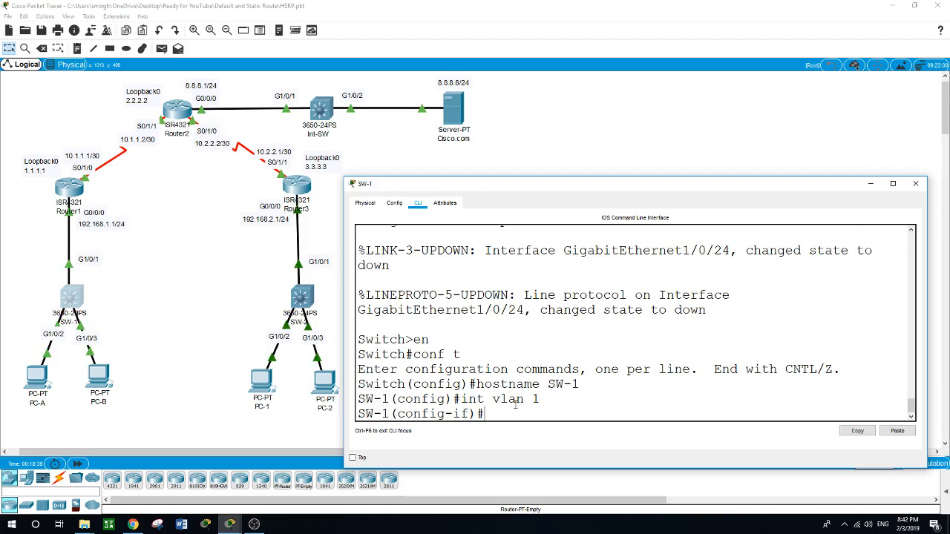
pyautogui.write('ip')
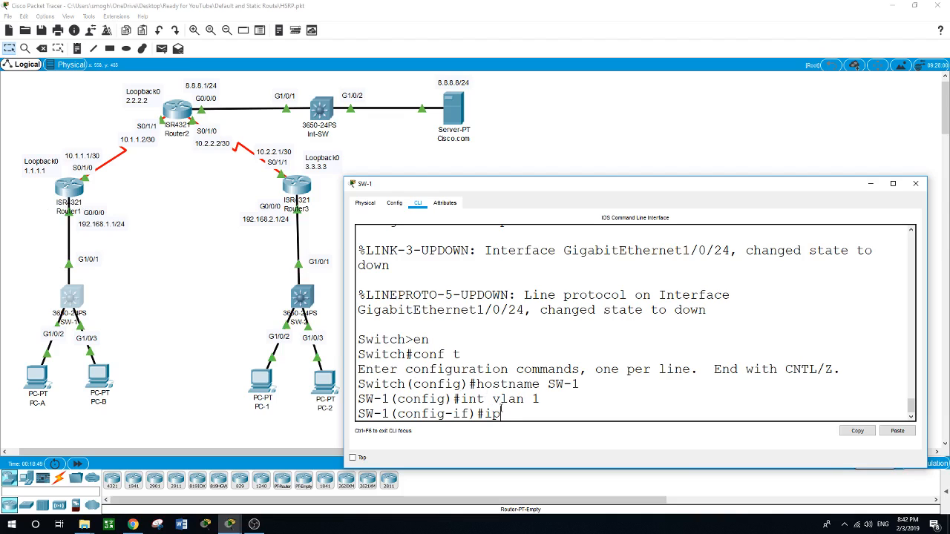
pyautogui.write('addr')
pyautogui.press('Tab')
pyautogui.write('dh')
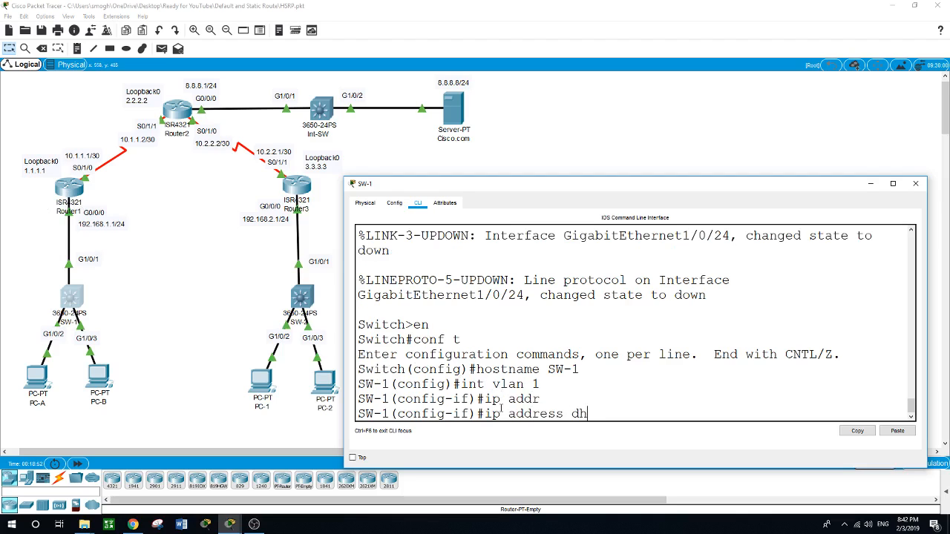
pyautogui.write('cp')
pyautogui.press('Return')
# - Bring up SW-1's VLAN 1 interface with the no shut command
pyautogui.write('no sh')
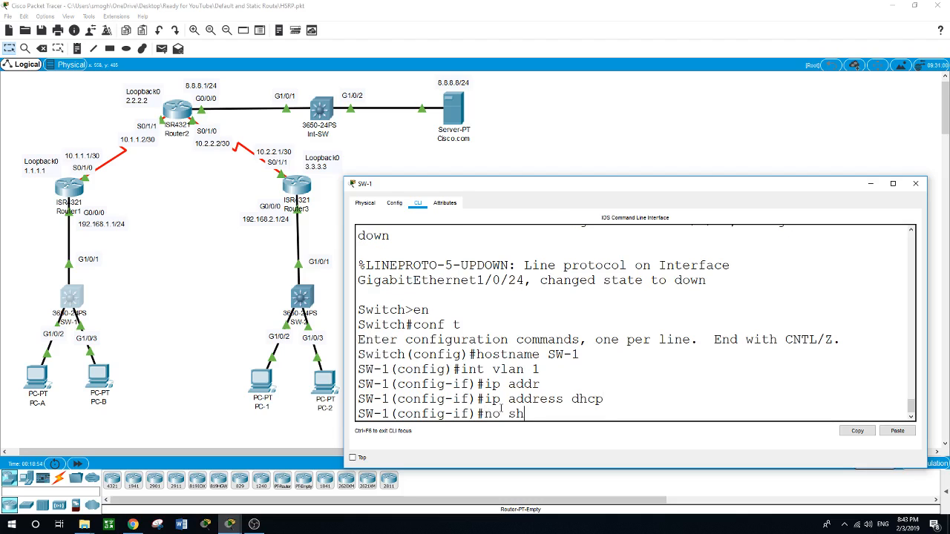
pyautogui.write('ut')
pyautogui.press('Return')
pyautogui.press('Return')
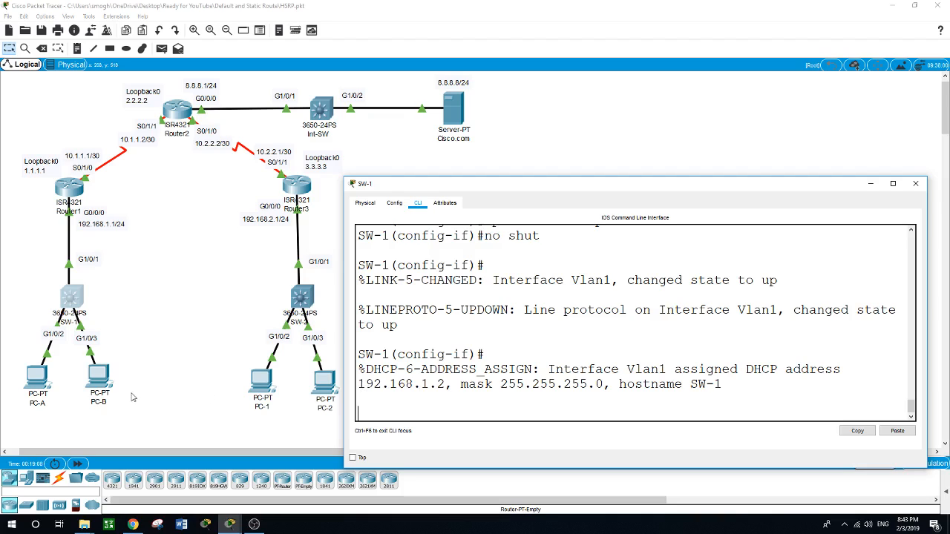
# - Switch PC-A's IPv4 configuration to DHCP and move its window clear of the topology
pyautogui.click(38, 379)
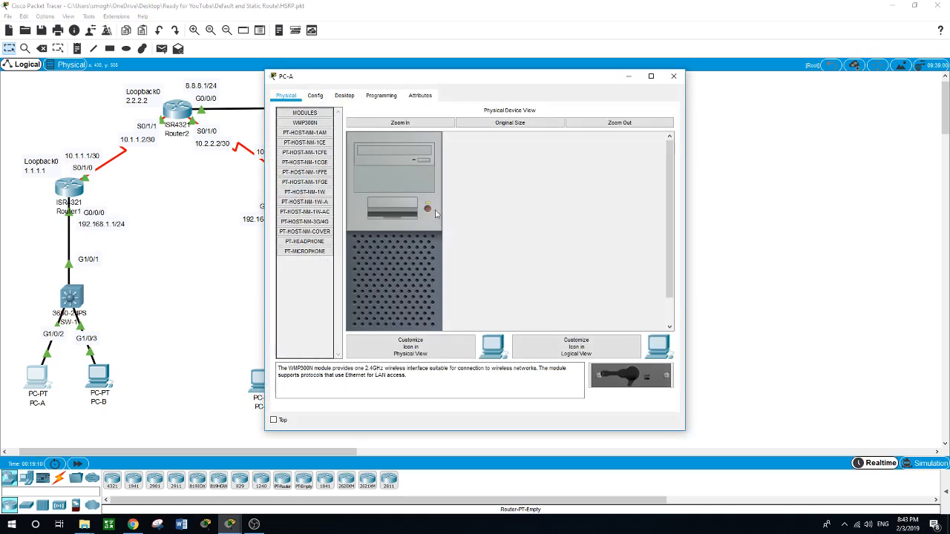
pyautogui.click(346, 98)
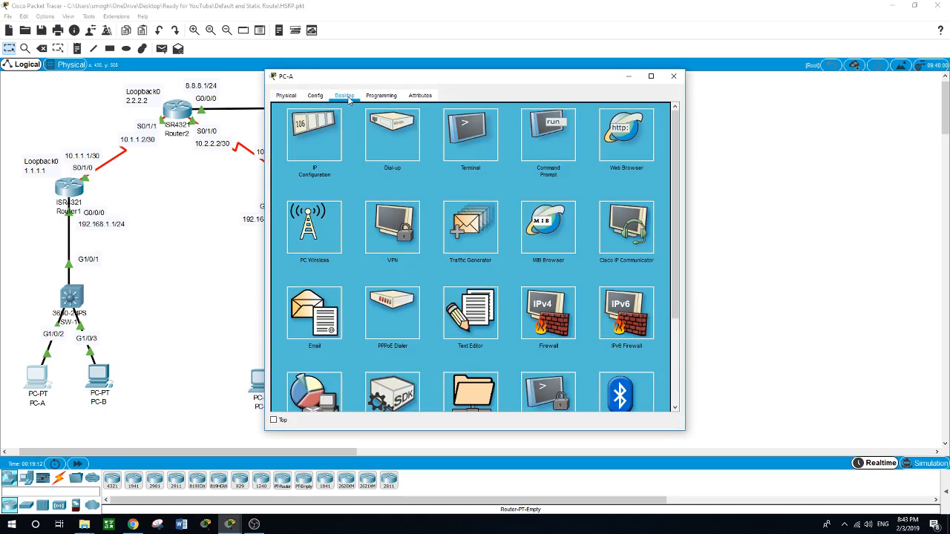
pyautogui.click(317, 142)
pyautogui.click(284, 150)
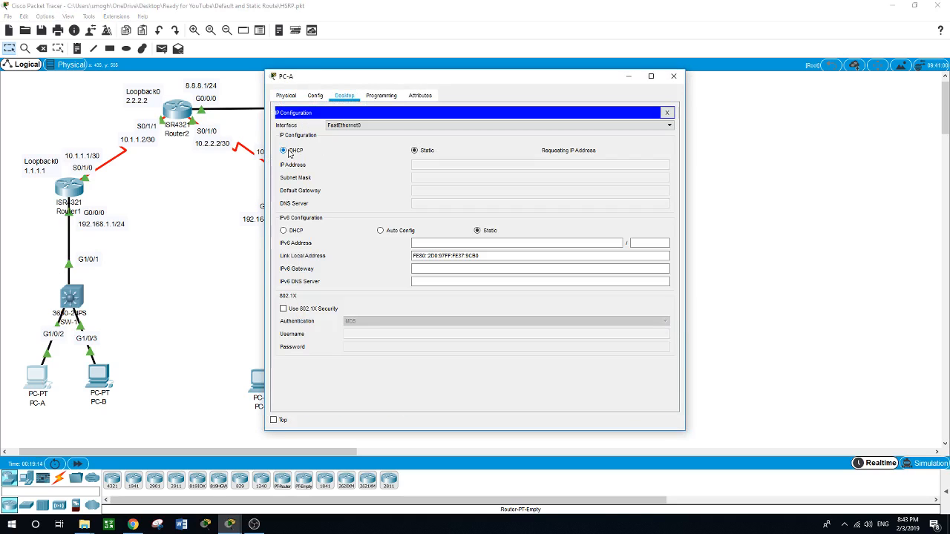
pyautogui.moveTo(378, 81); pyautogui.dragTo(517, 87)
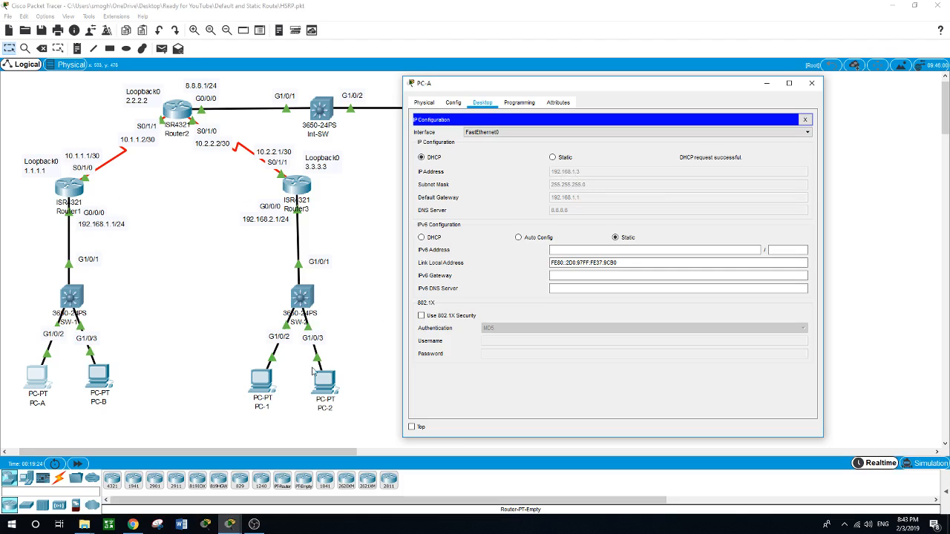
# - Switch PC-B's IPv4 configuration to DHCP and close its window
pyautogui.click(102, 379)
pyautogui.click(102, 379)
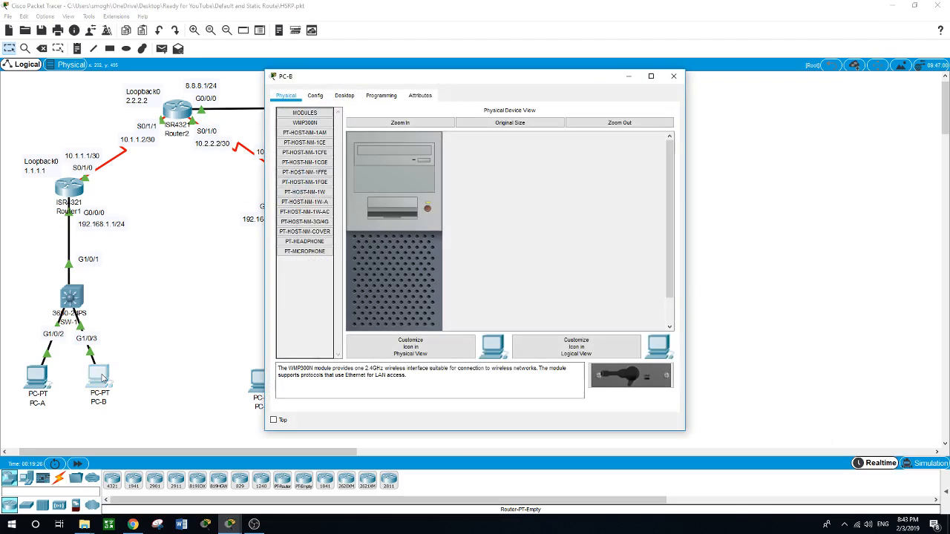
pyautogui.click(345, 95)
pyautogui.click(310, 128)
pyautogui.click(296, 151)
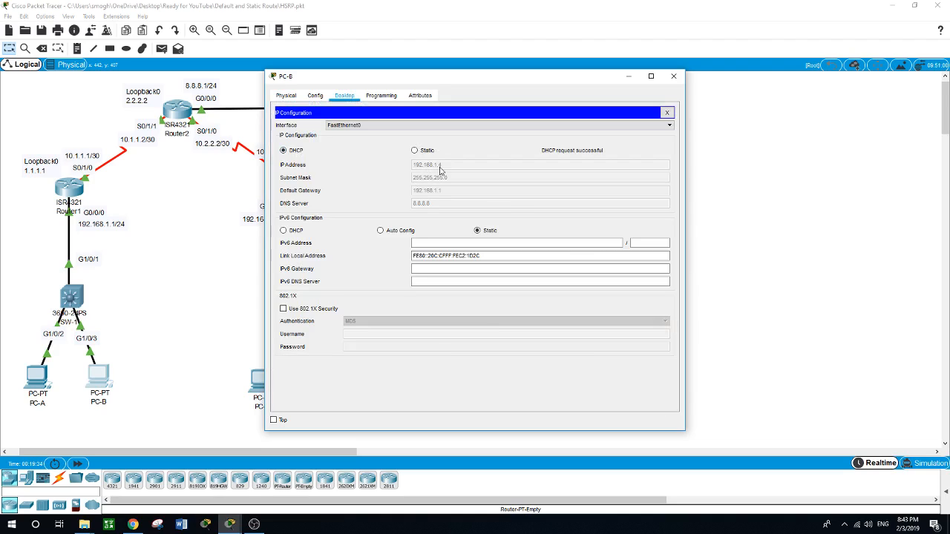
pyautogui.click(673, 76)
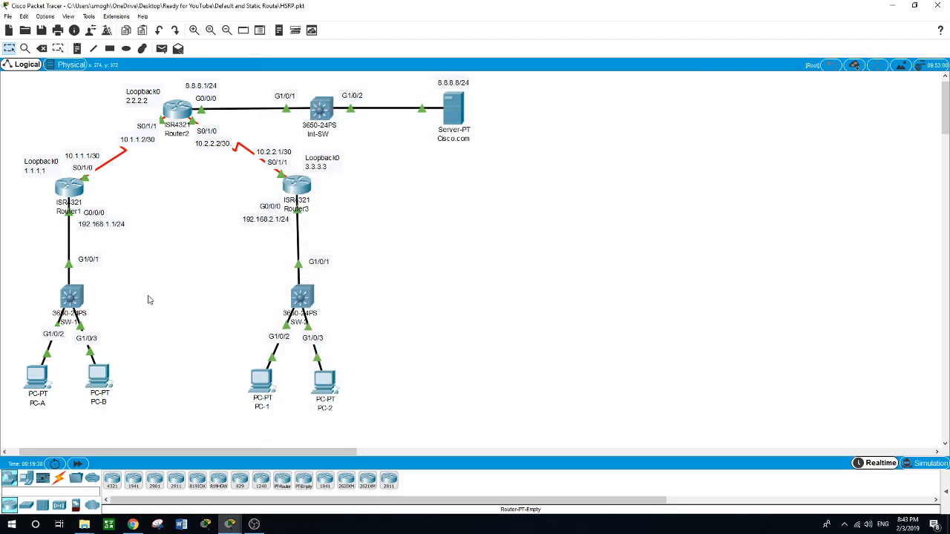
# - Ping the server at 8.8.8.8 from PC-A's Command Prompt
pyautogui.click(35, 384)
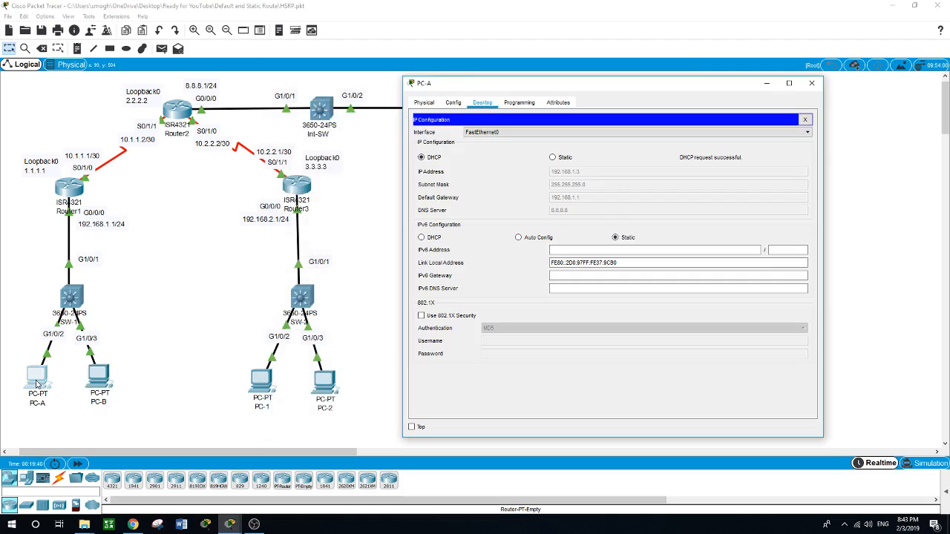
pyautogui.click(807, 122)
pyautogui.click(696, 164)
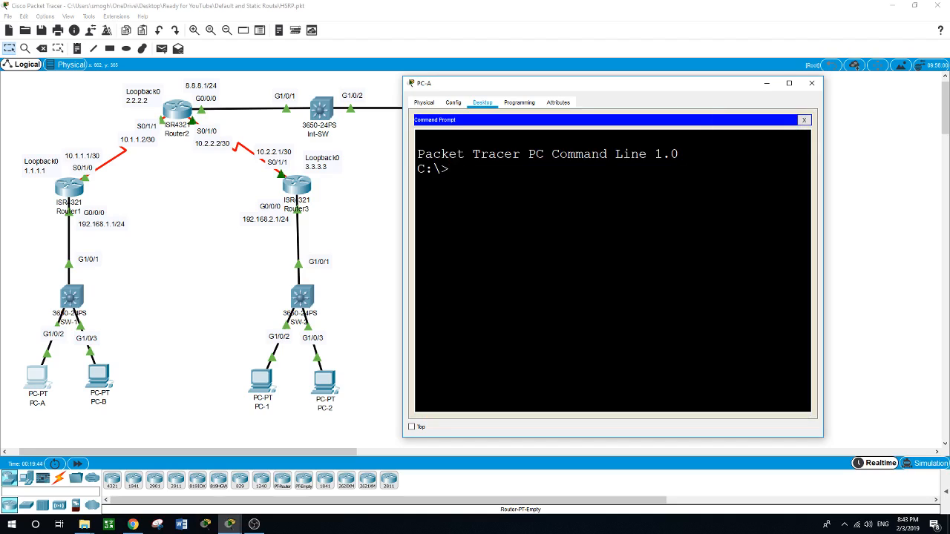
pyautogui.write('ping')
pyautogui.write('8.8.8.8')
pyautogui.press('Return')
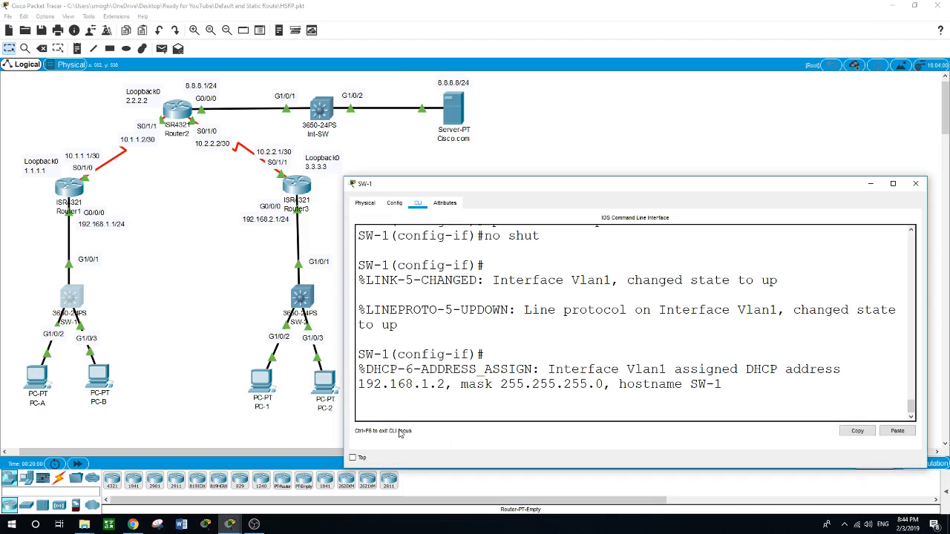
# - Exit configuration mode on SW-1 and ping the gateway 192.168.1.1 from the switch
pyautogui.press('Return')
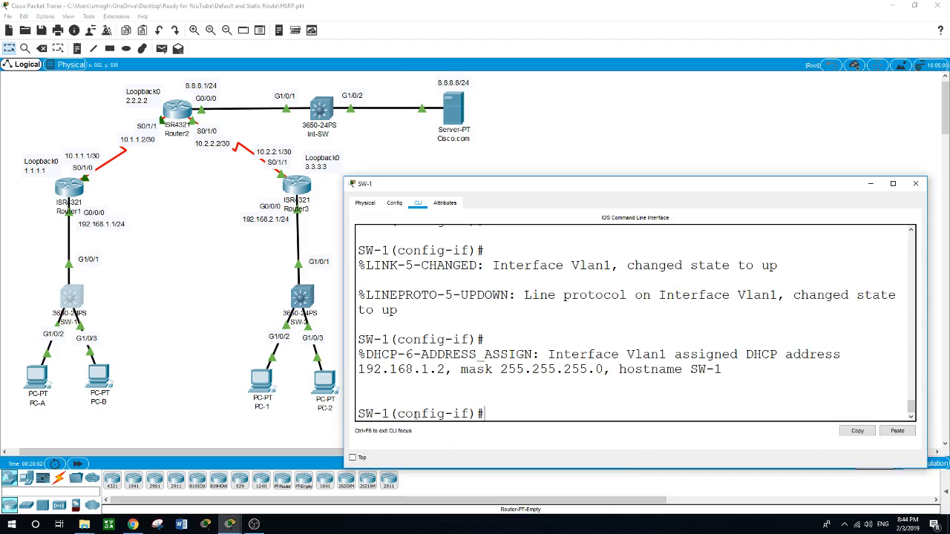
pyautogui.write('exit')
pyautogui.press('Return')
pyautogui.write('exit')
pyautogui.press('Return')
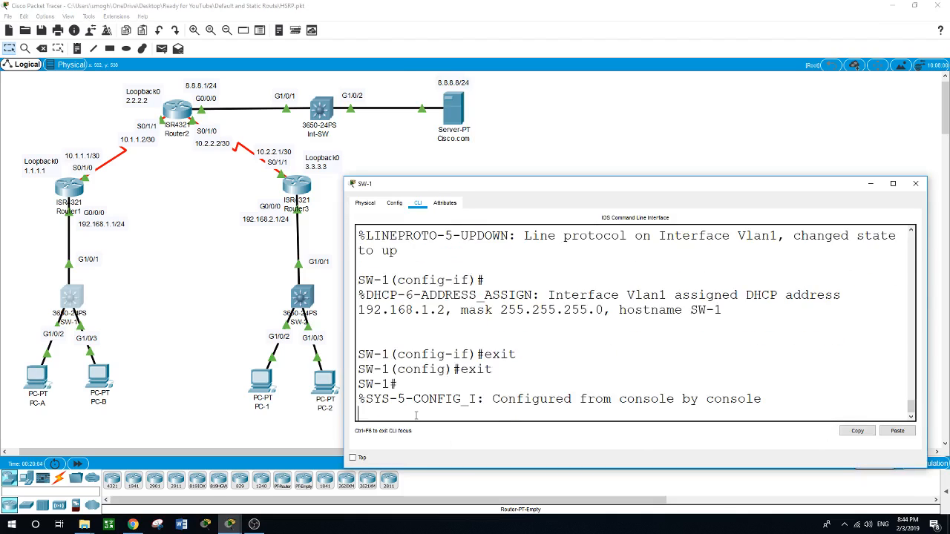
pyautogui.write('ping 19')
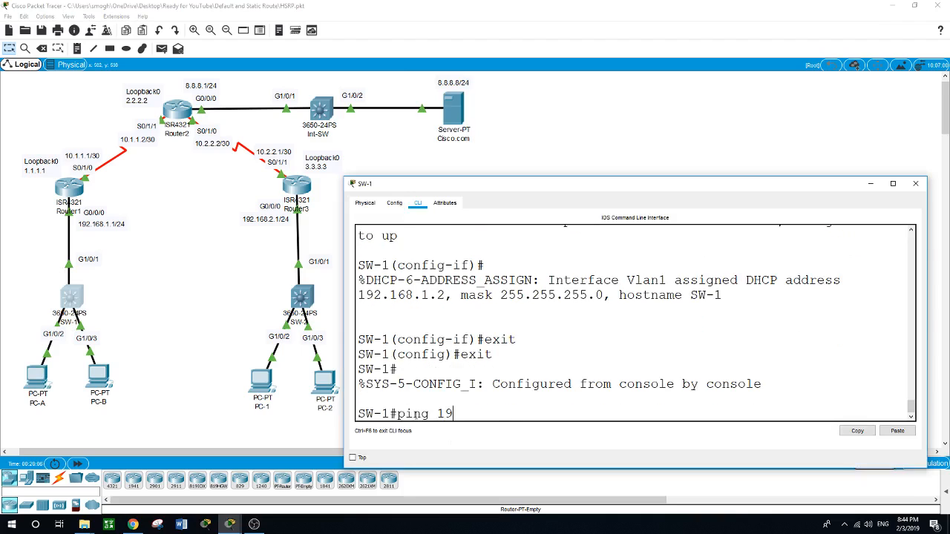
pyautogui.write('2.168.1.1')
pyautogui.press('Return')
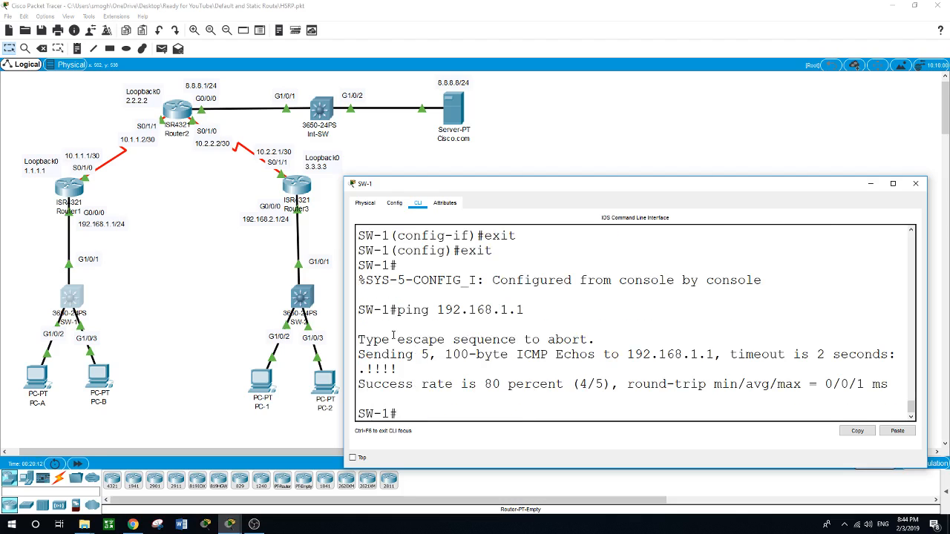
pyautogui.click(199, 300)
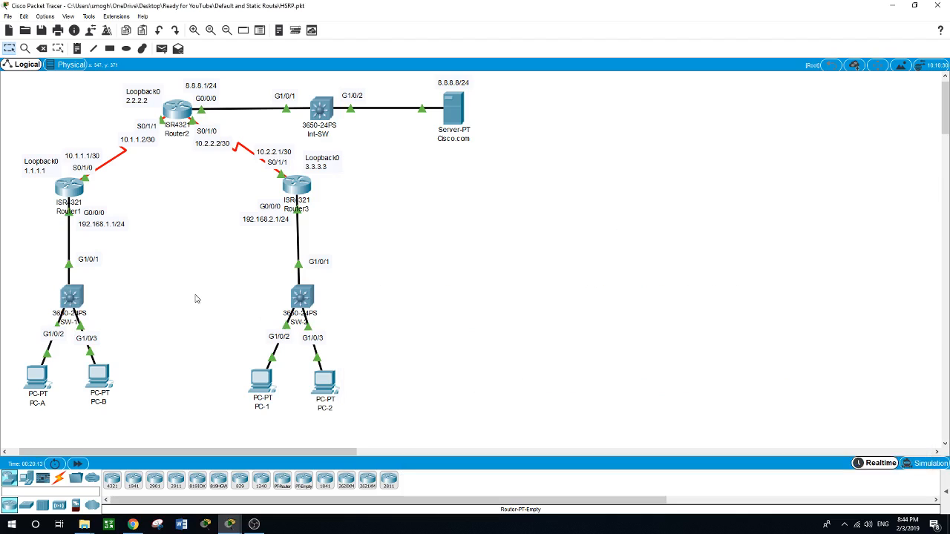
# - Ping cisco.com by name from PC-B's Command Prompt
pyautogui.click(109, 383)
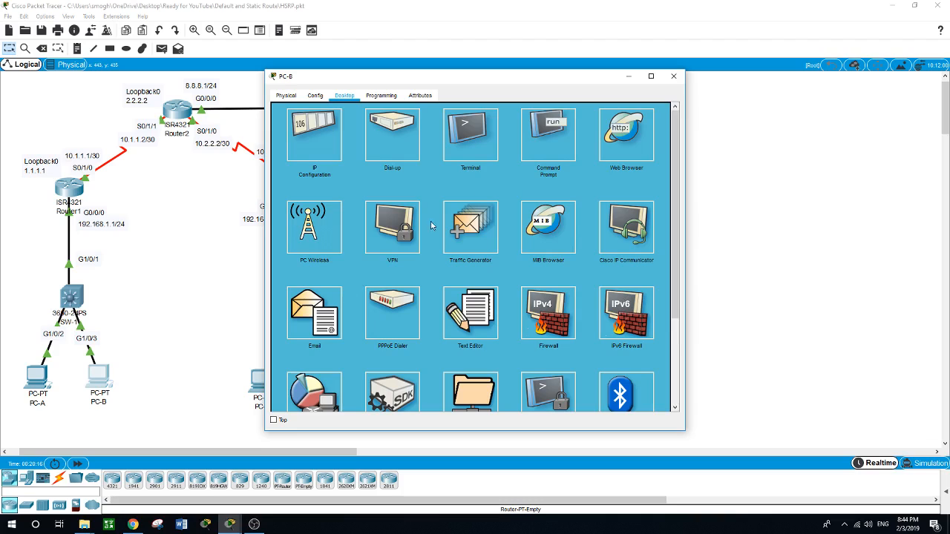
pyautogui.click(542, 145)
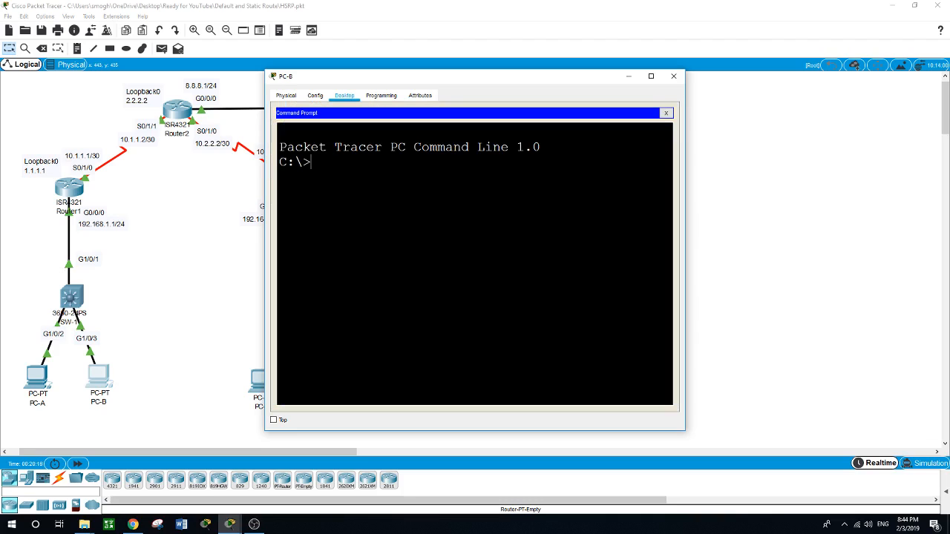
pyautogui.write('ping cisco.com')
pyautogui.press('Return')
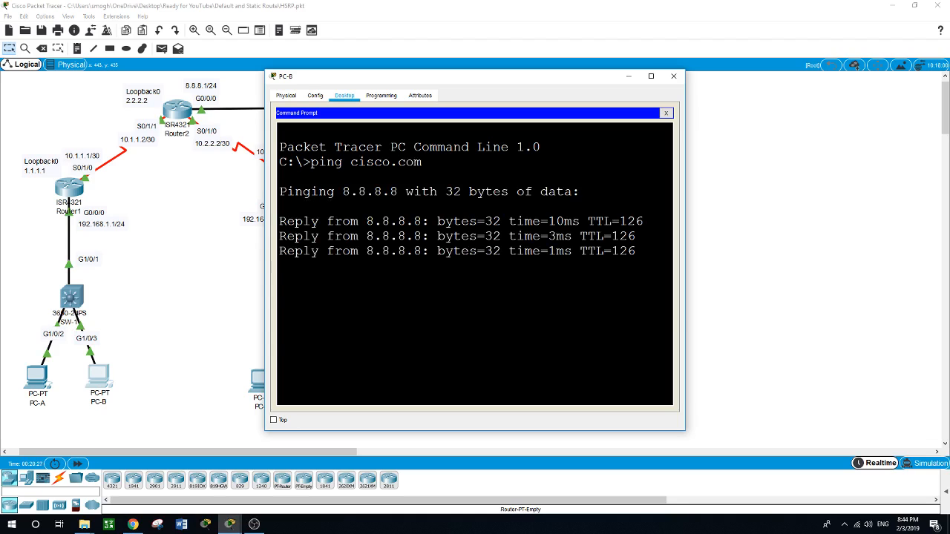
pyautogui.click(179, 278)
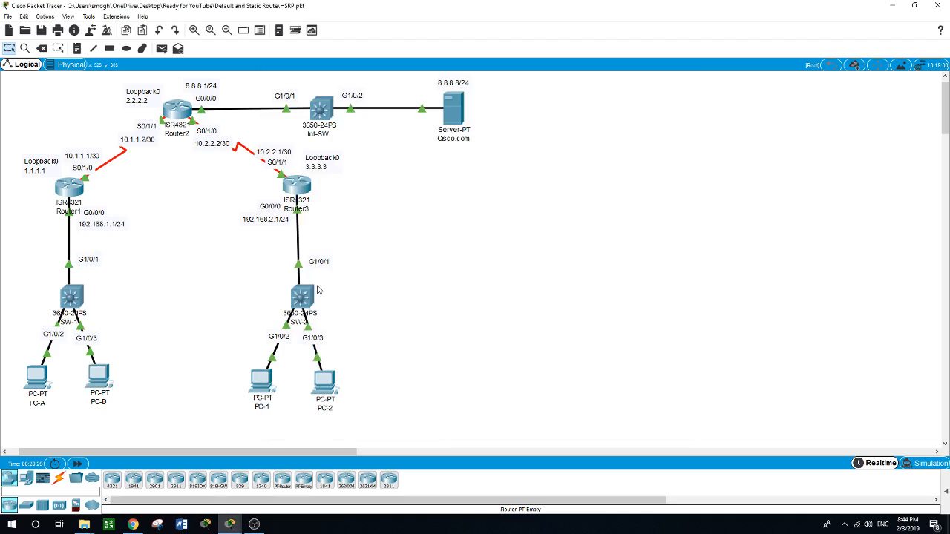
# - Enter global configuration mode on Router3 and create a DHCP pool named PC2
pyautogui.click(306, 192)
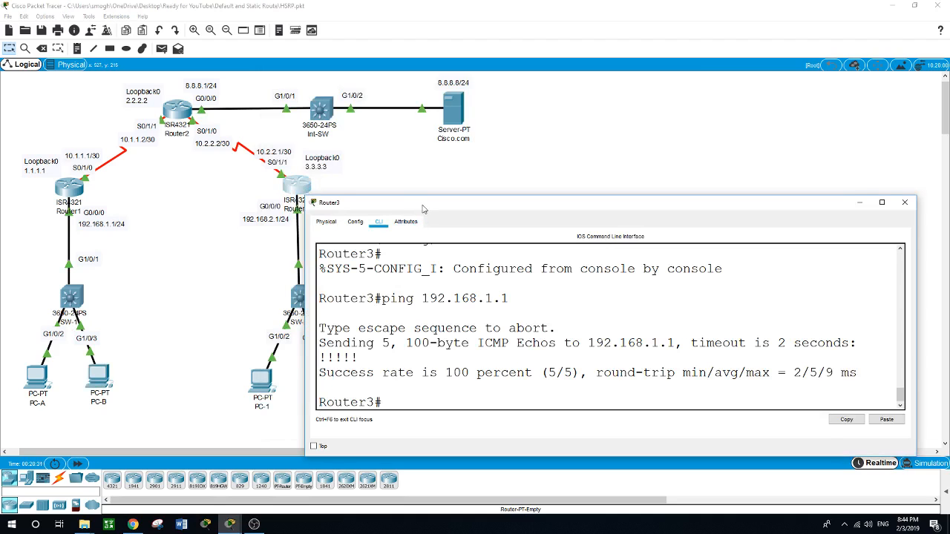
pyautogui.moveTo(423, 209); pyautogui.dragTo(468, 157)
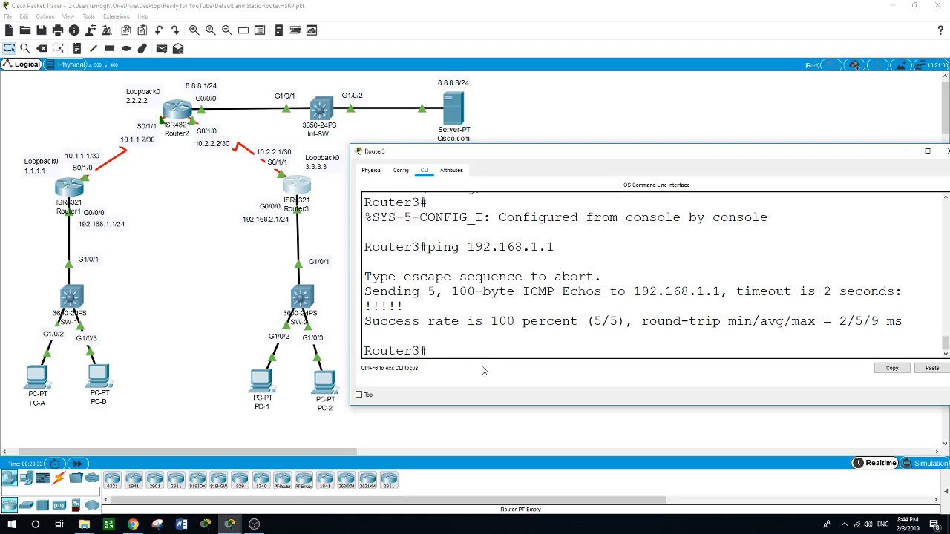
pyautogui.write('conf t')
pyautogui.press('Return')
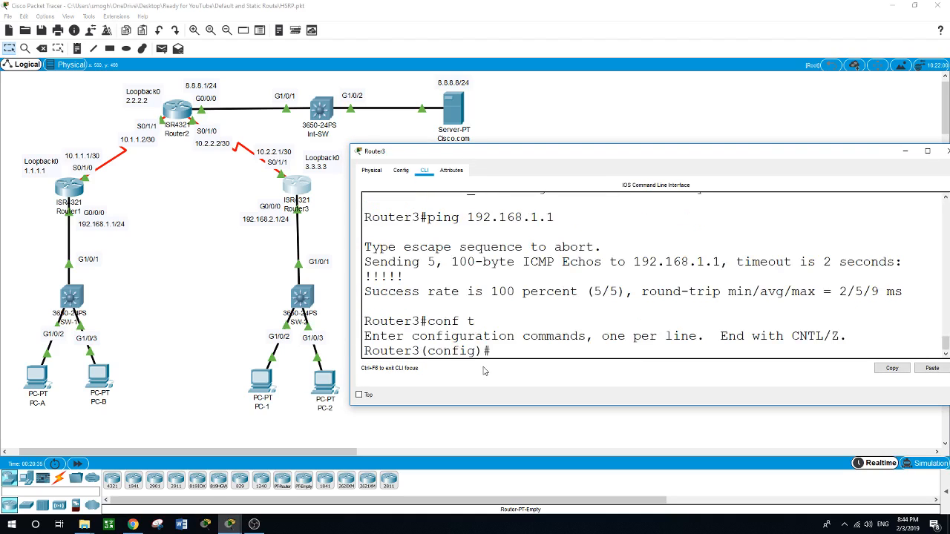
pyautogui.write('ip dhcp pool PC2')
pyautogui.press('Return')
# - Set the DHCP pool's network to 192.168.2.0 with mask 255.255.255.0
pyautogui.write('ne')
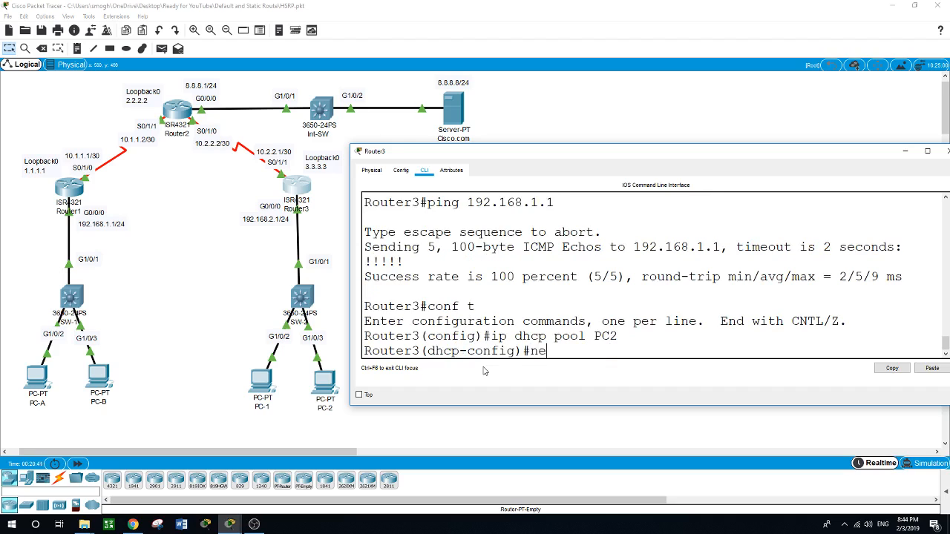
pyautogui.write('t')
pyautogui.press('Tab')
pyautogui.write('1')
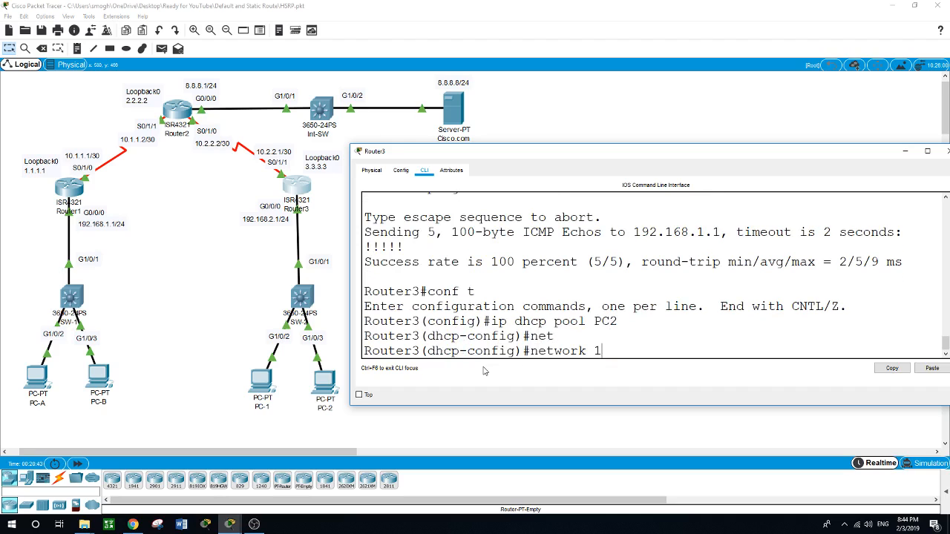
pyautogui.write('92.168.2.0 255.255.255')
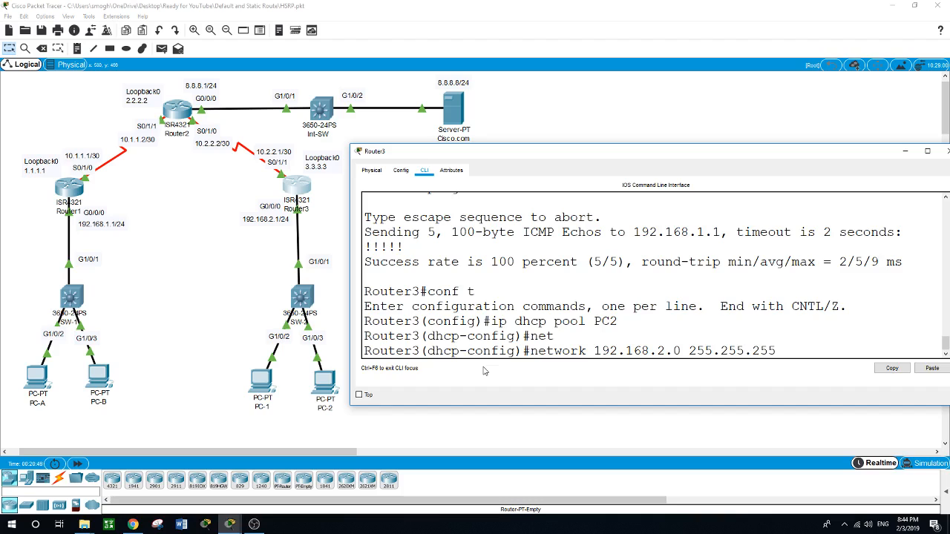
pyautogui.write('.0')
pyautogui.press('Return')
# - Set the DHCP pool's default router to 192.168.2.1
pyautogui.write('de')
pyautogui.press('Tab')
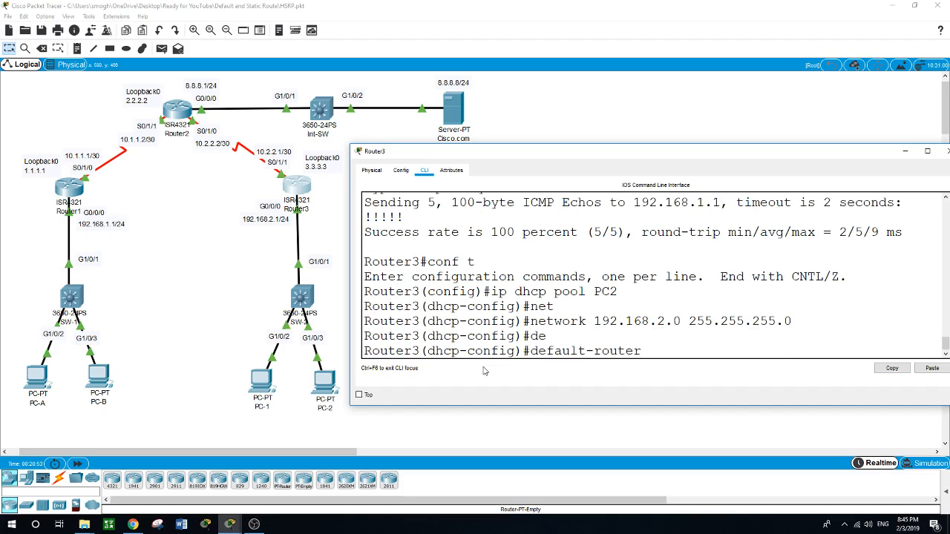
pyautogui.write('1')
pyautogui.write('92.168.2.1')
pyautogui.press('Return')
# - Set the DHCP pool's DNS server to 8.8.8.8
pyautogui.write('dhcp-config)#dn')
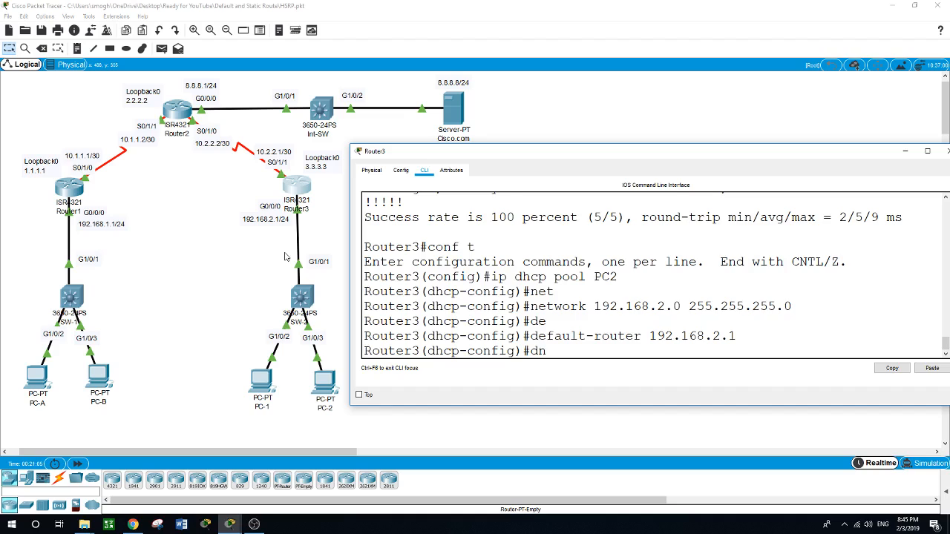
pyautogui.press('Tab')
pyautogui.write('8.8')
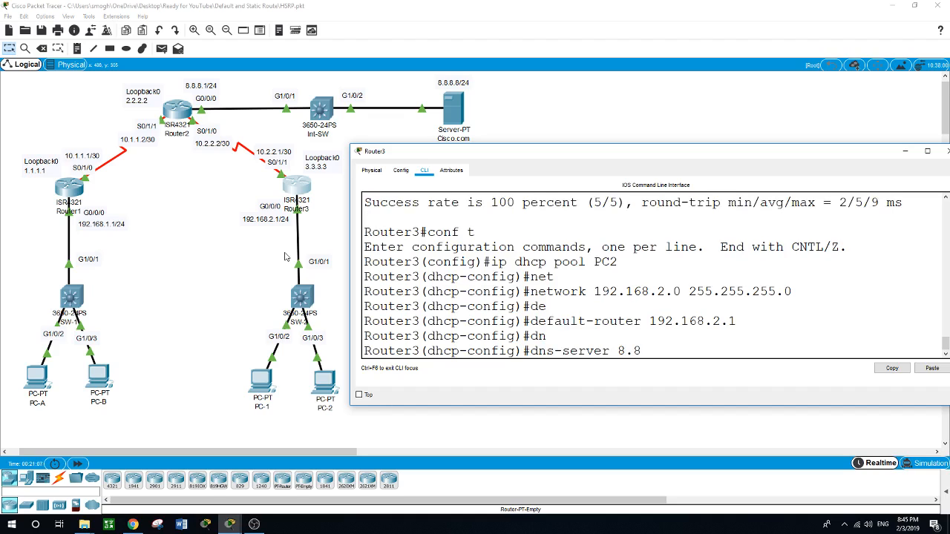
pyautogui.write('.8.8')
pyautogui.press('Return')
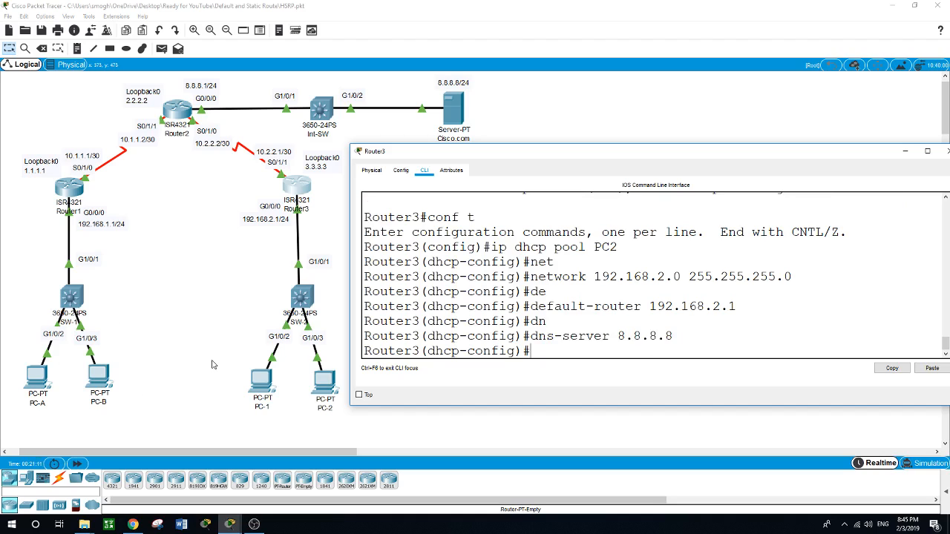
# - Open the command-line interface of switch SW-2 in an enlarged window and bring up its prompt
pyautogui.click(304, 297)
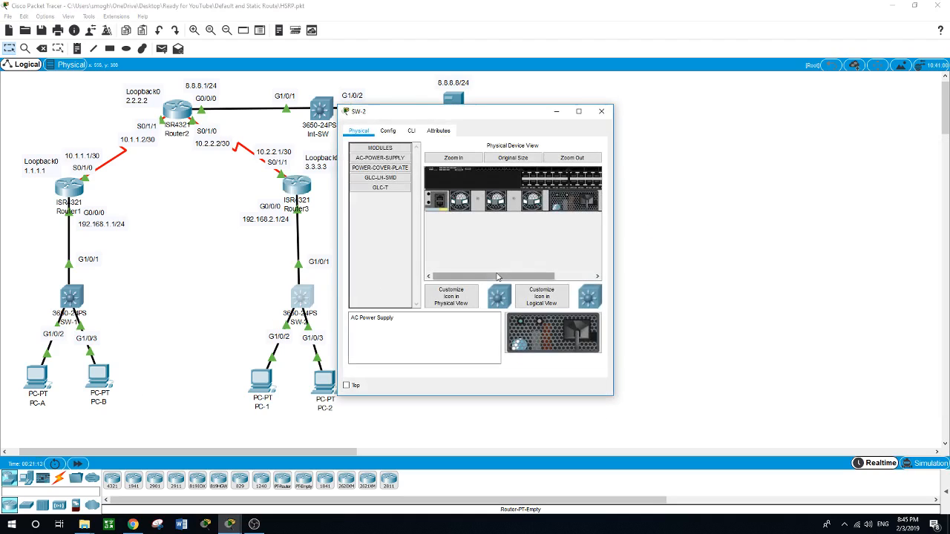
pyautogui.moveTo(488, 111); pyautogui.dragTo(479, 211)
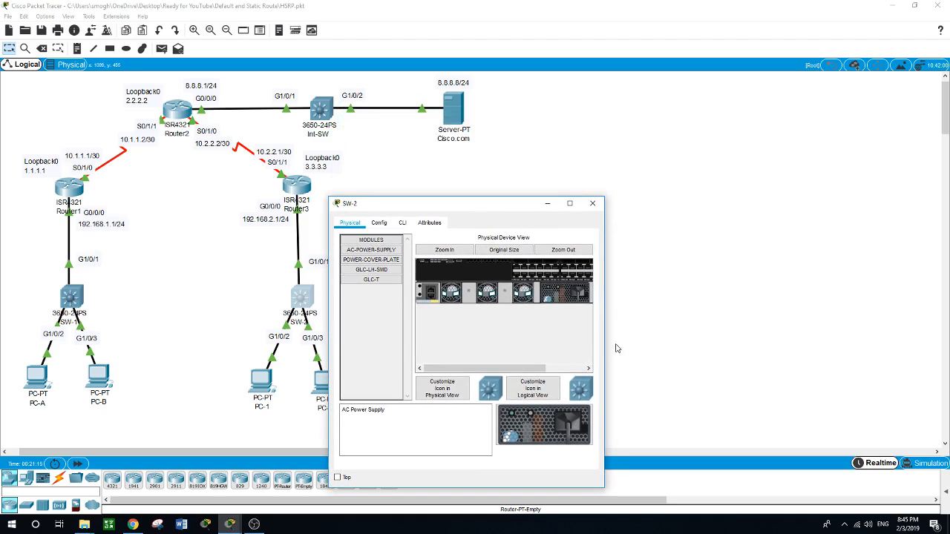
pyautogui.moveTo(604, 341); pyautogui.dragTo(936, 342)
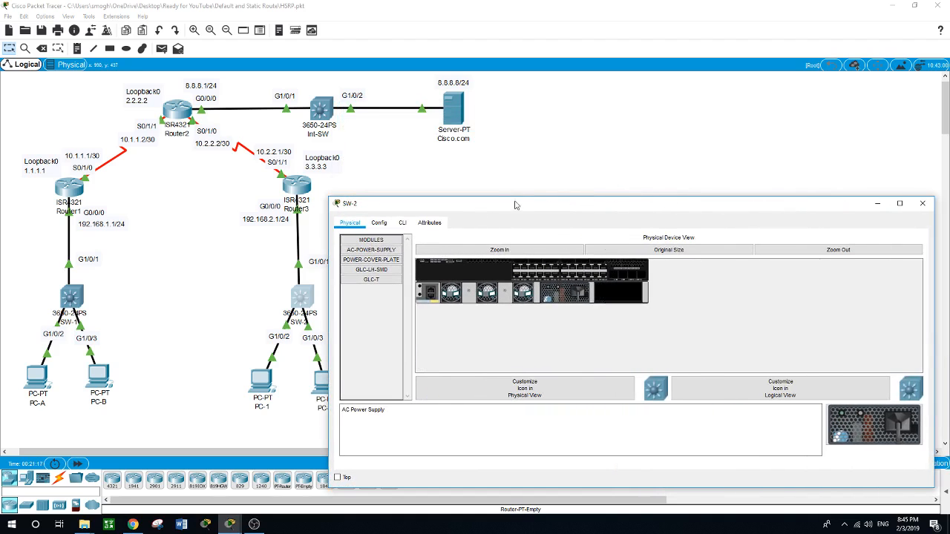
pyautogui.moveTo(518, 198); pyautogui.dragTo(511, 242)
pyautogui.click(401, 254)
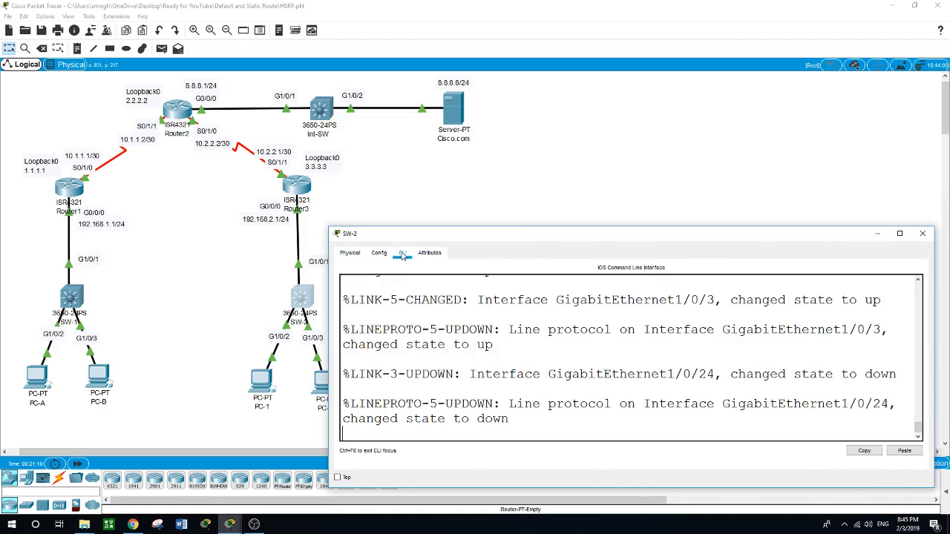
pyautogui.press('Return')
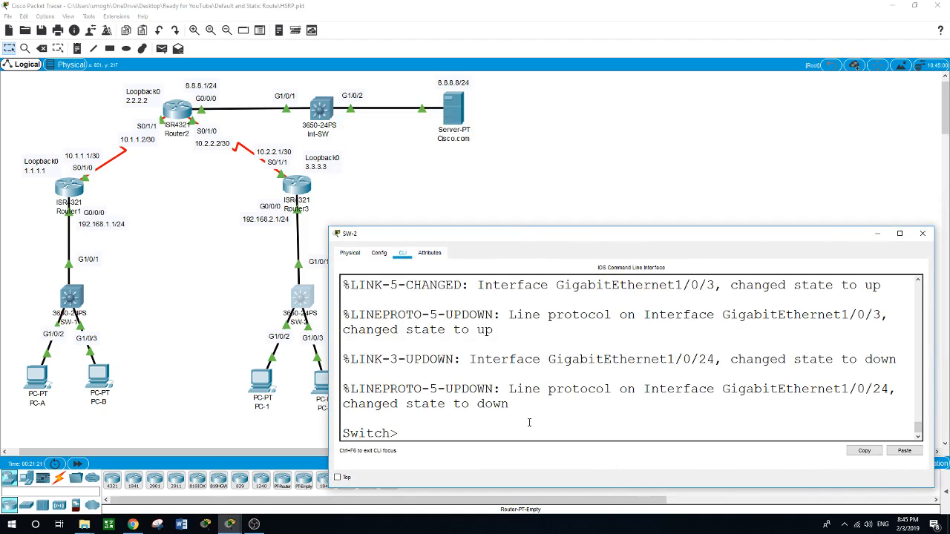
# - Enter global configuration mode on the switch and set its hostname to SW-2
pyautogui.write('en')
pyautogui.press('Return')
pyautogui.write('conf t')
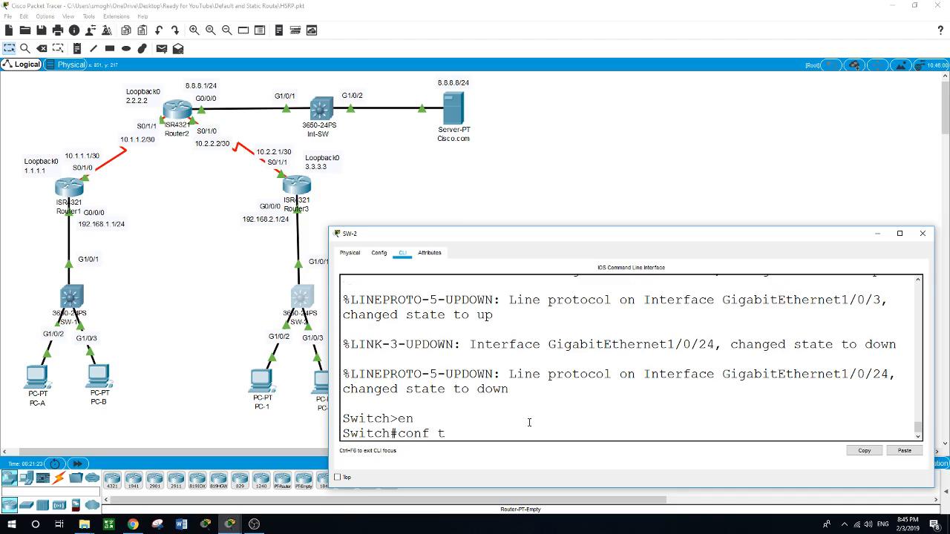
pyautogui.press('Return')
pyautogui.write('hostname')
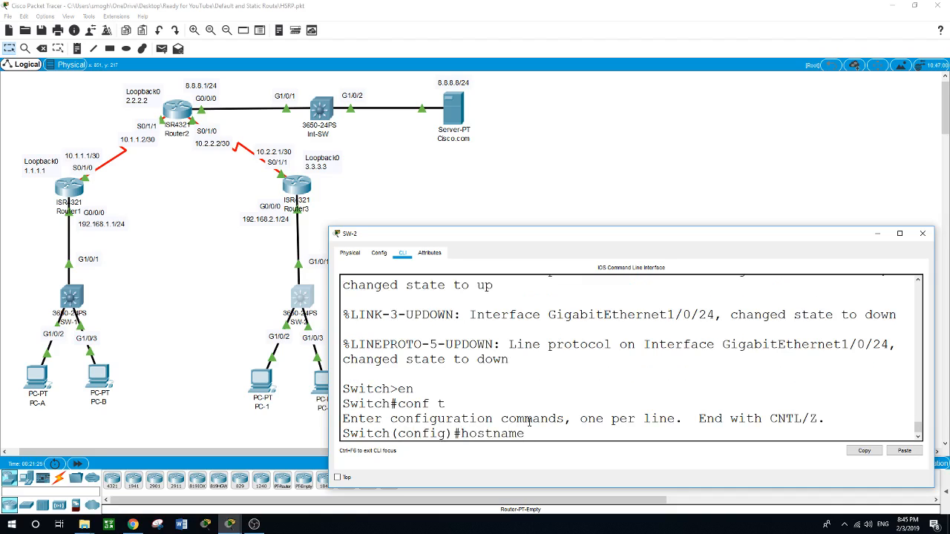
pyautogui.write(' SW-2')
pyautogui.press('Return')
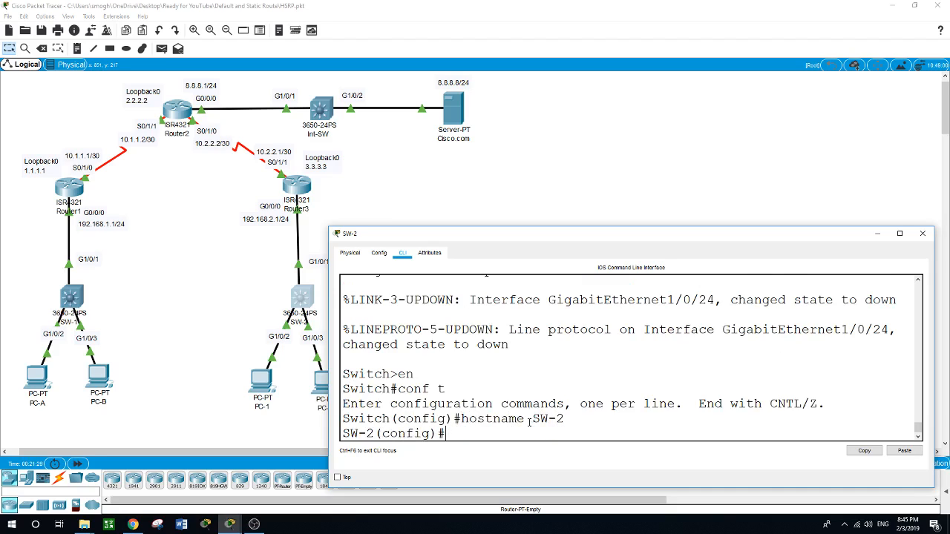
# - Configure interface VLAN 1 on SW-2 to obtain its IP address by DHCP and enable the interface
pyautogui.write('int')
pyautogui.write('vlan 1')
pyautogui.press('Return')
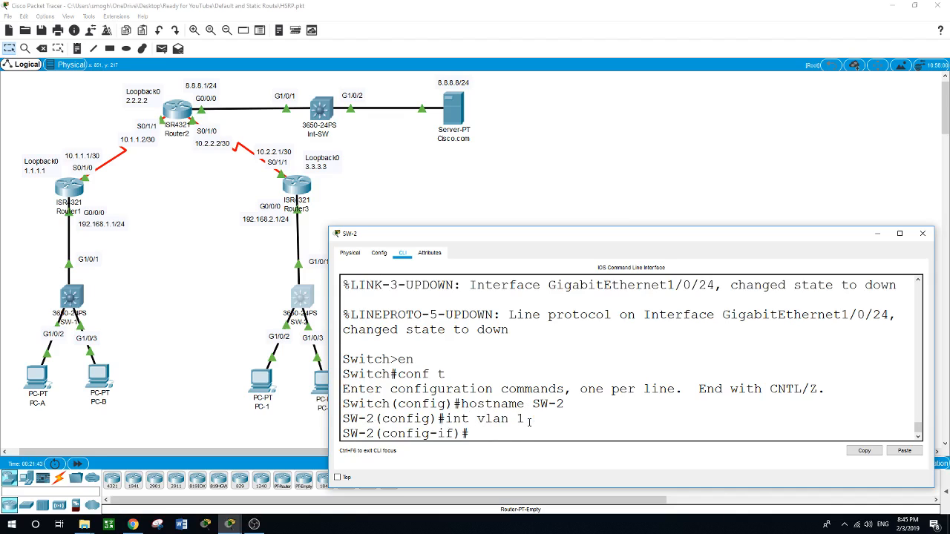
pyautogui.write('ip addr')
pyautogui.press('Tab')
pyautogui.write('dhcp')
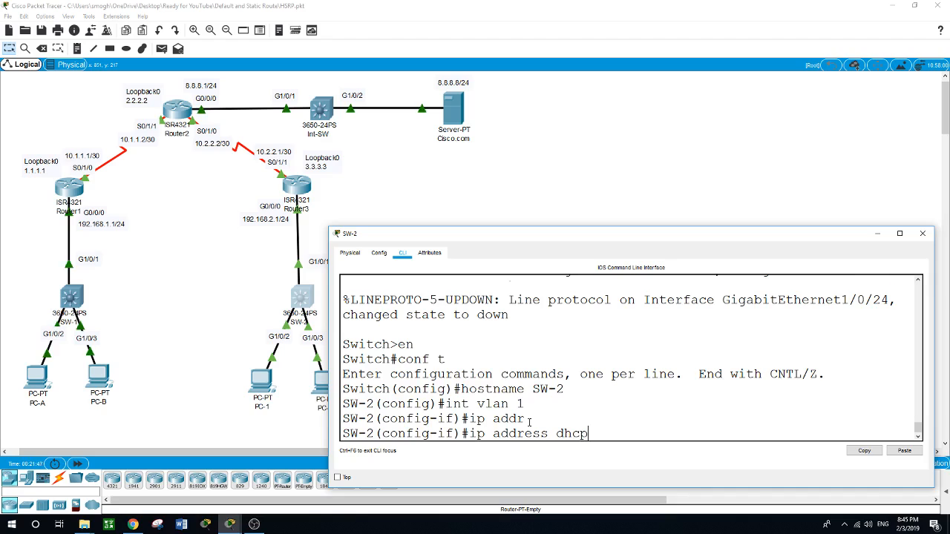
pyautogui.press('Return')
pyautogui.write('no shut')
pyautogui.press('Return')
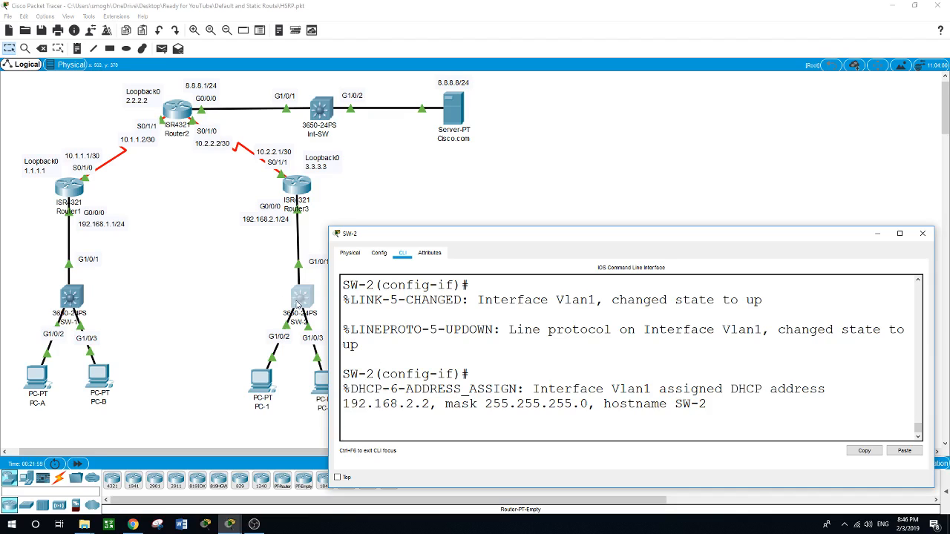
# - Set PC-1's IPv4 configuration to DHCP
pyautogui.click(261, 381)
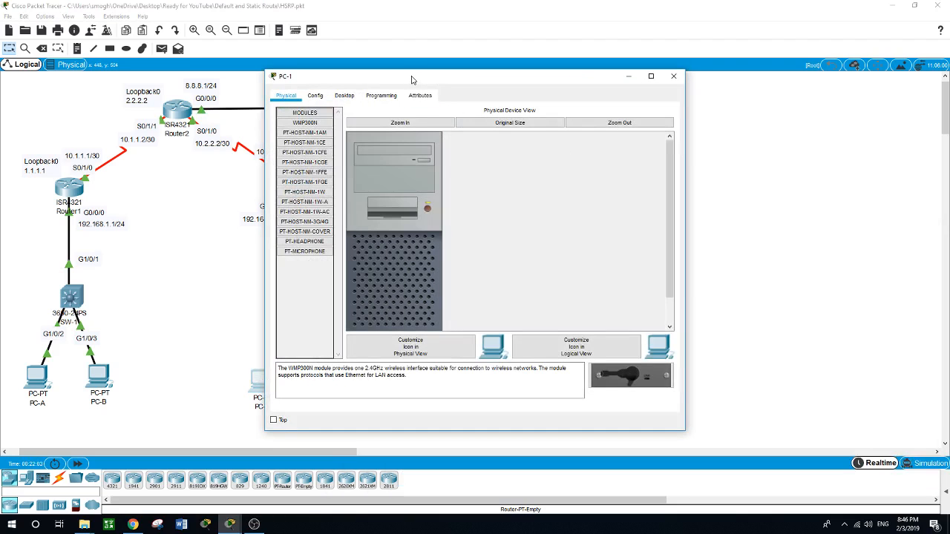
pyautogui.moveTo(415, 81); pyautogui.dragTo(549, 93)
pyautogui.click(478, 110)
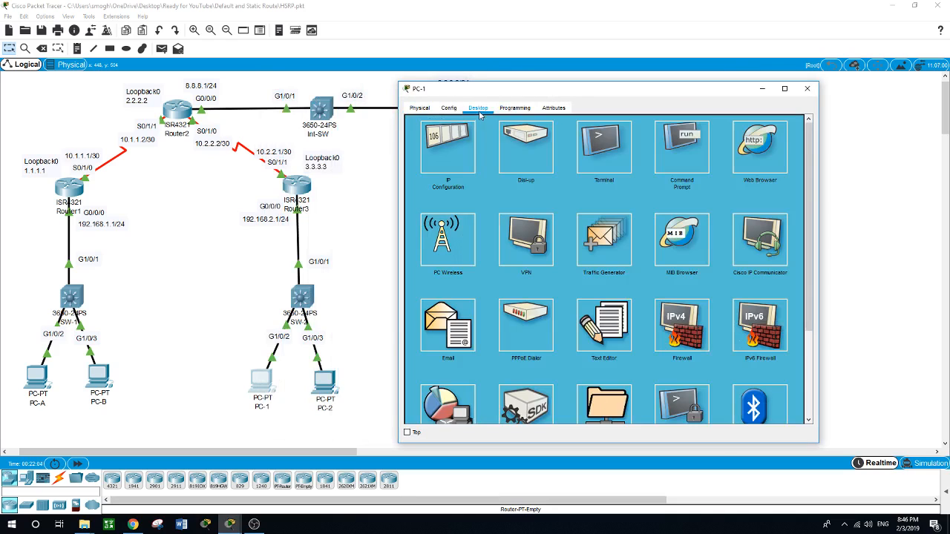
pyautogui.click(439, 147)
pyautogui.click(417, 163)
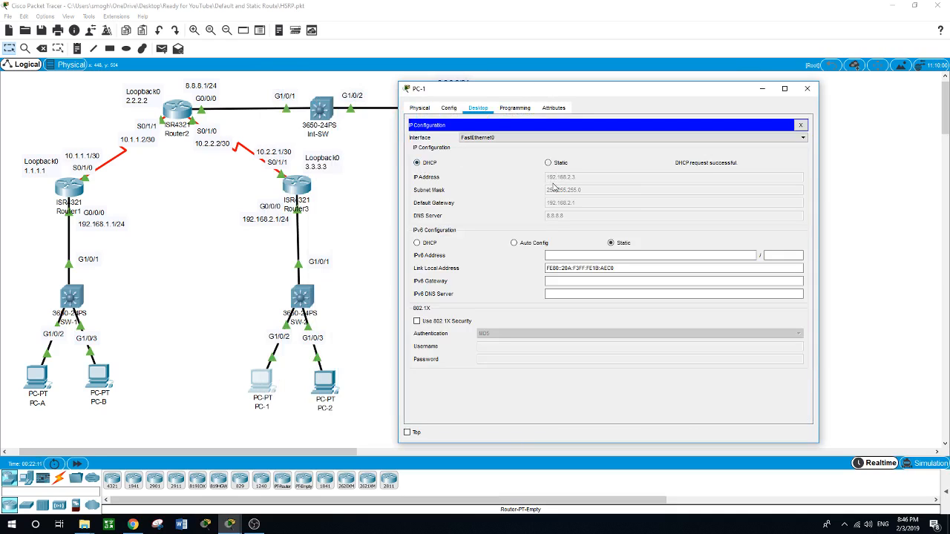
# - Set PC-2's IPv4 configuration to DHCP
pyautogui.click(325, 382)
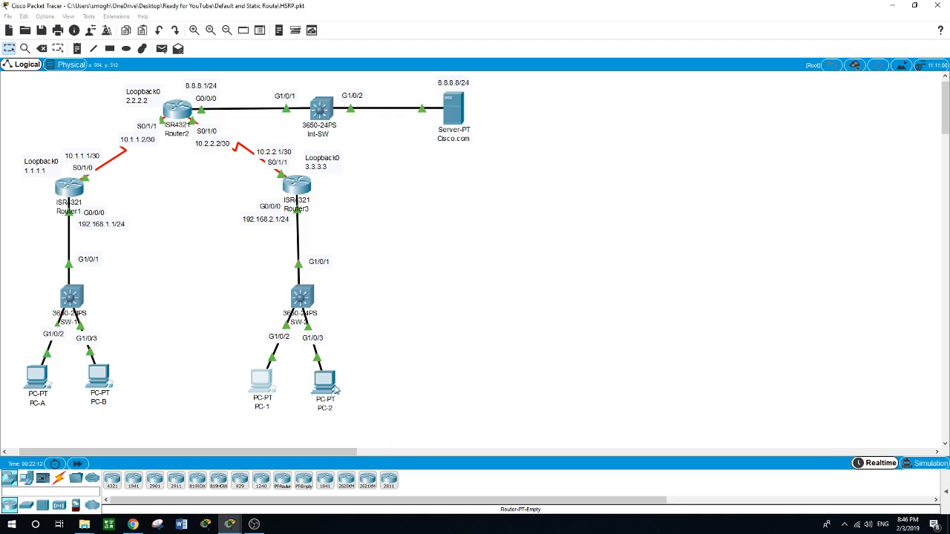
pyautogui.click(344, 95)
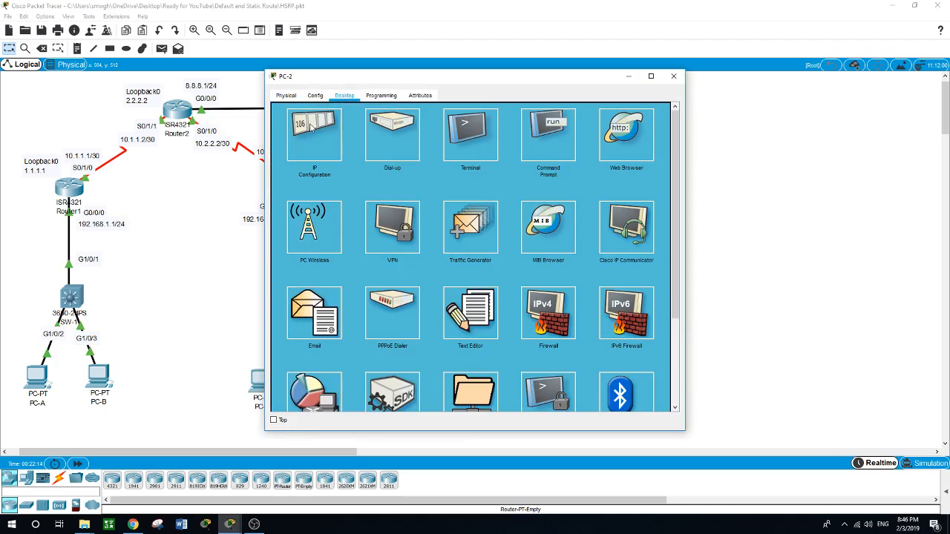
pyautogui.click(313, 131)
pyautogui.click(295, 151)
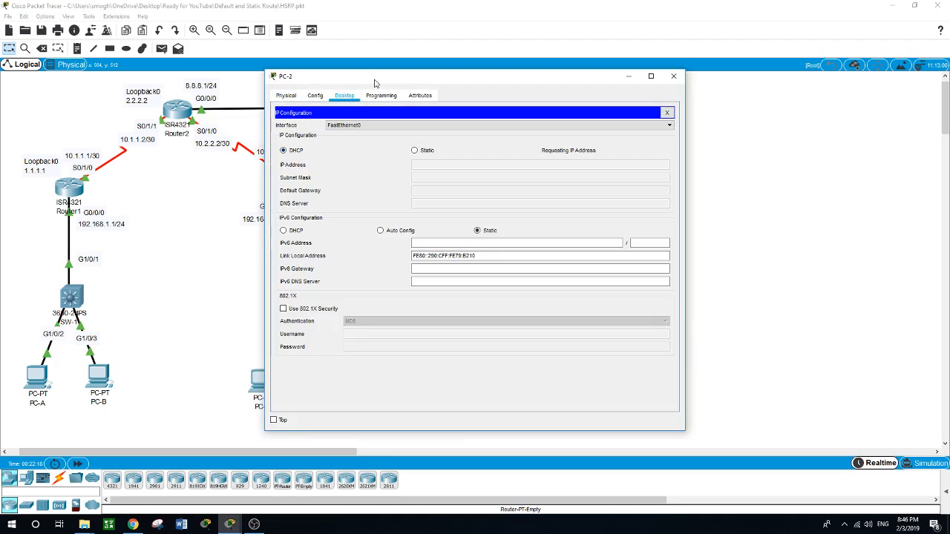
pyautogui.moveTo(375, 79); pyautogui.dragTo(549, 93)
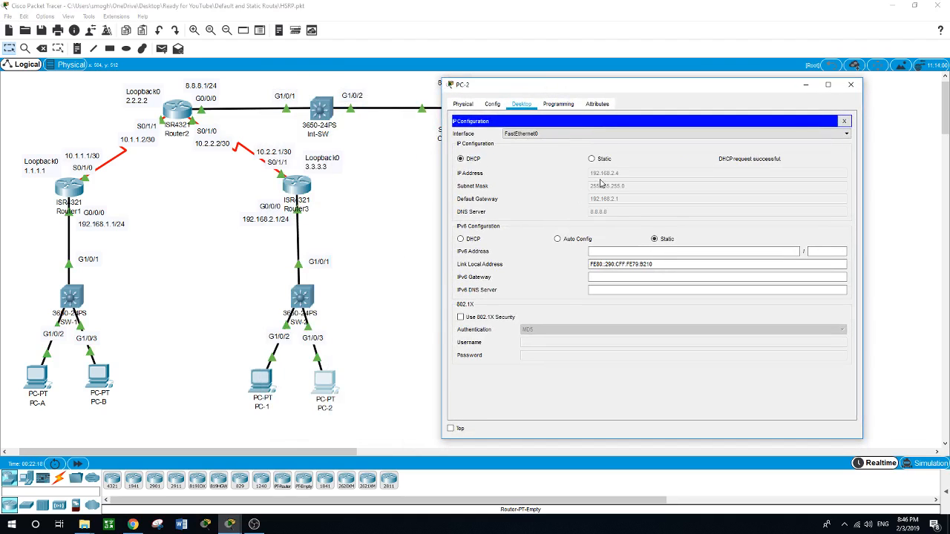
# - Ping the server address 8.8.8.8 from PC-1's command prompt
pyautogui.click(416, 298)
pyautogui.click(261, 382)
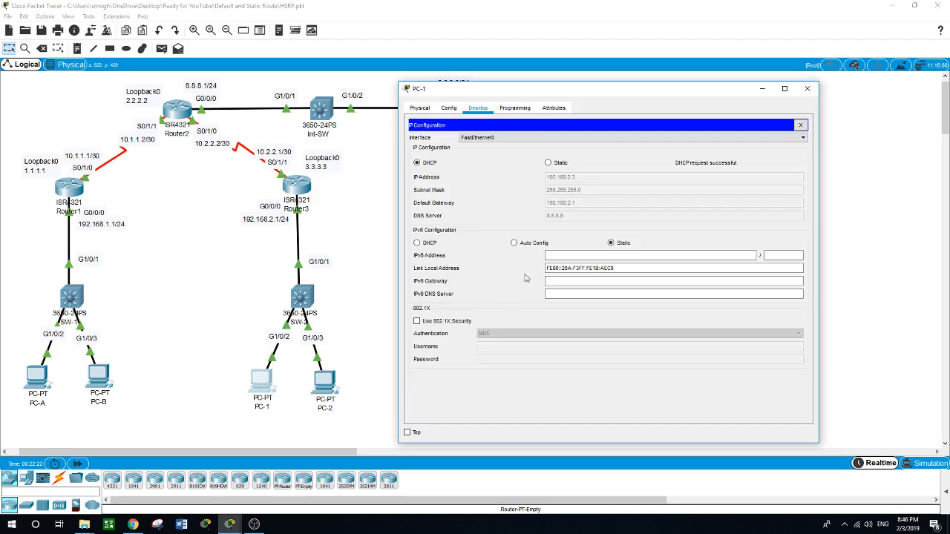
pyautogui.click(802, 126)
pyautogui.click(683, 149)
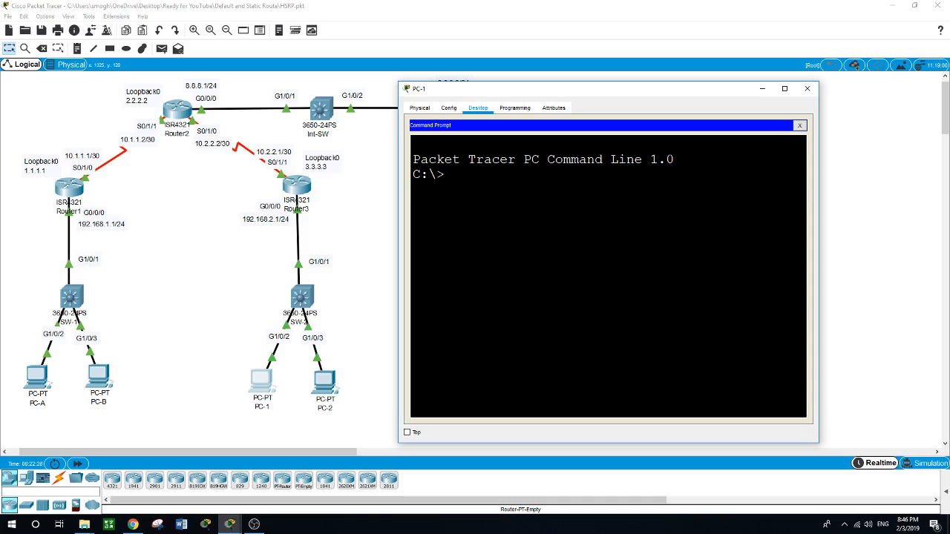
pyautogui.write('ping 8.8.8.8')
pyautogui.press('Return')
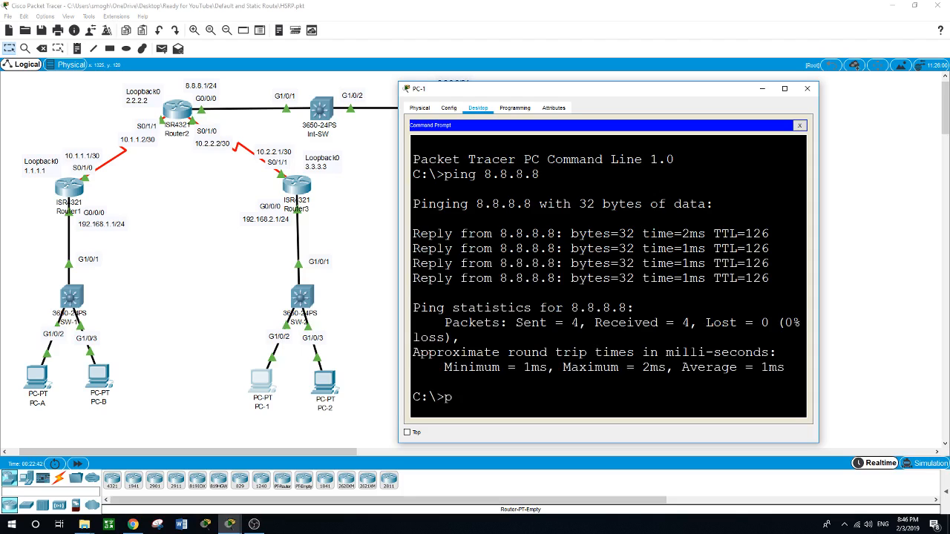
# - Test name resolution from PC-1 by pinging cisco.com, and move its window clear of the topology
pyautogui.write('ing cisco.com')
pyautogui.press('Return')
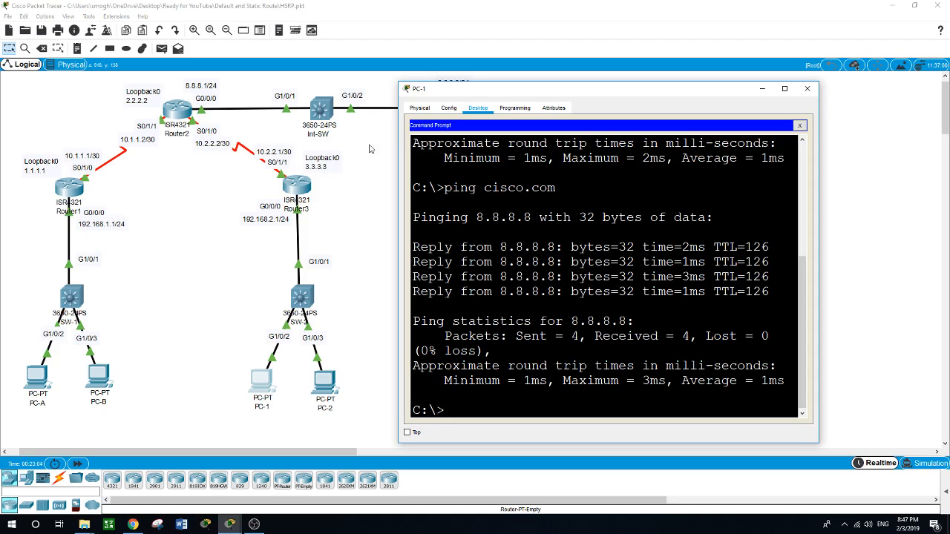
pyautogui.moveTo(496, 92); pyautogui.dragTo(542, 119)
pyautogui.moveTo(584, 93); pyautogui.dragTo(588, 90)
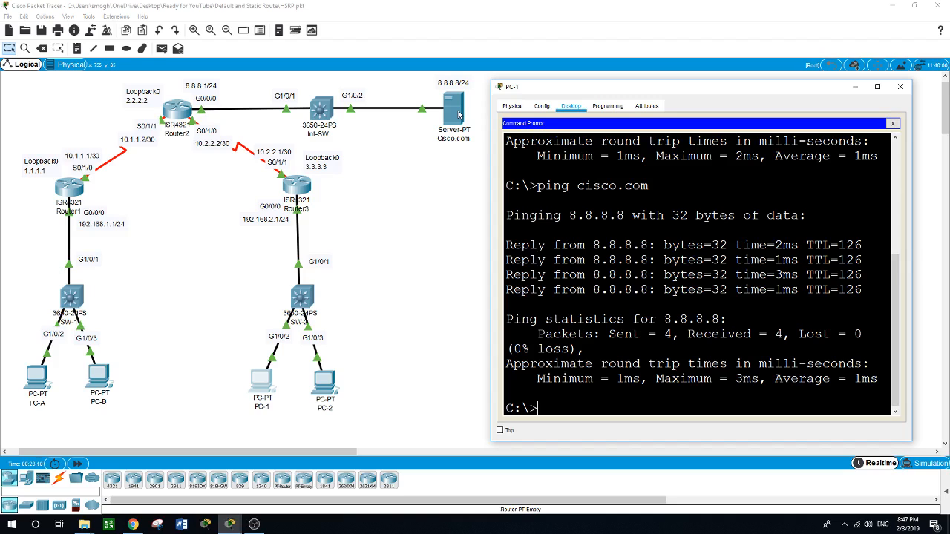
pyautogui.click(262, 427)
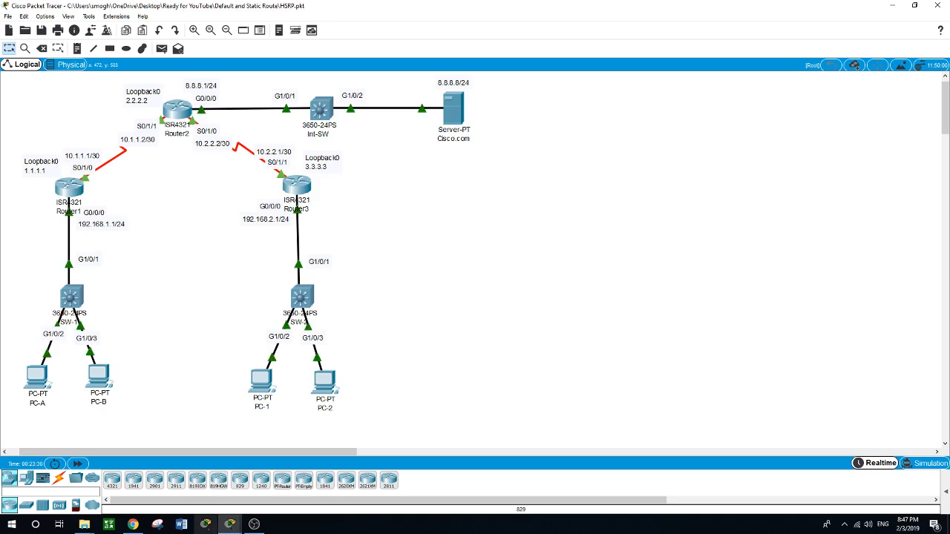
pyautogui.click(254, 525)
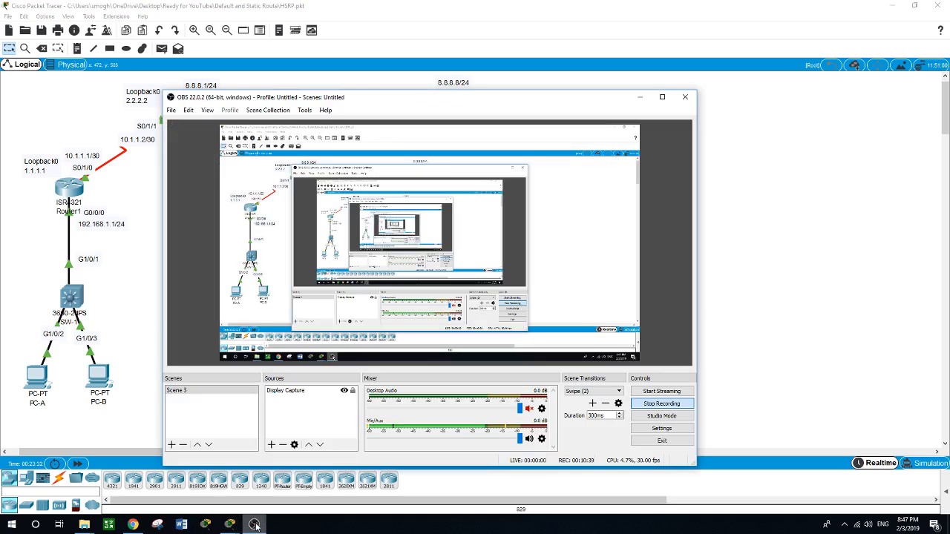